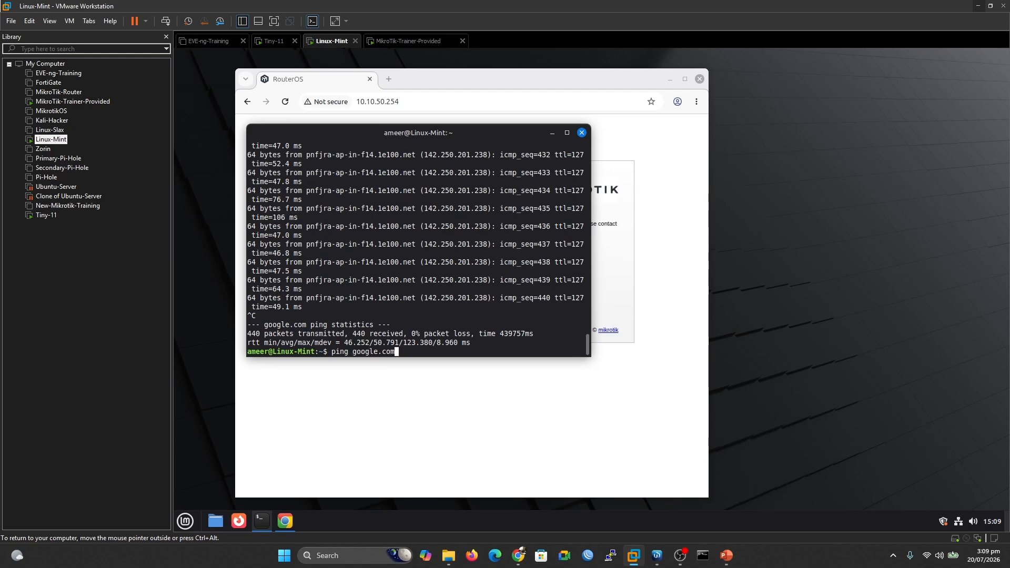
Run ifconfig in the Linux-Mint terminal and highlight the ending of the ens32 IPv4 address
key(Up)
key(Up)
key(Return)
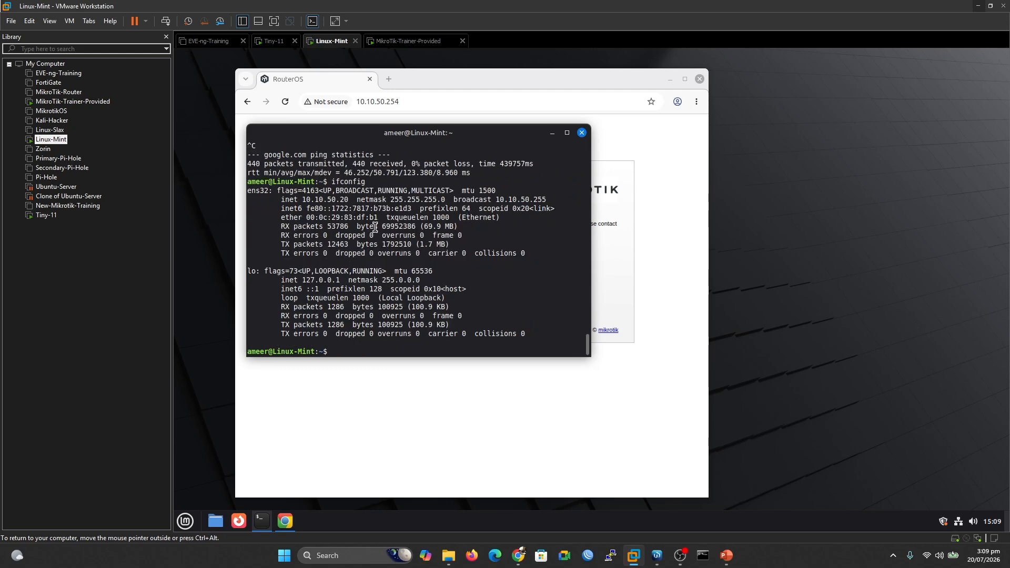
drag(352, 200, 322, 200)
Switch to WinBox and set the new input rule's source address to 10.10.50.10 and its protocol to icmp
click(658, 556)
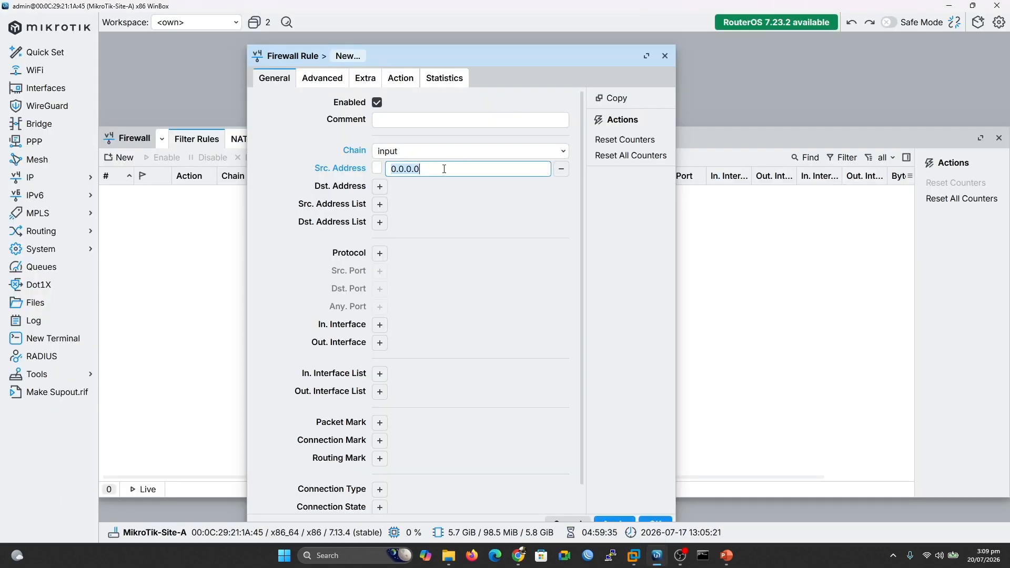
text(10.)
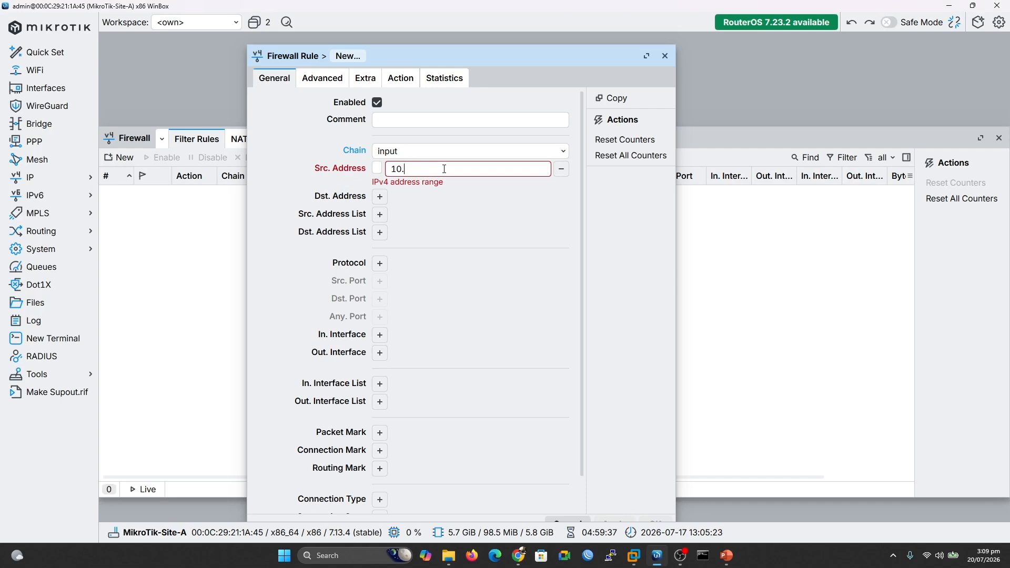
text(10.50.10)
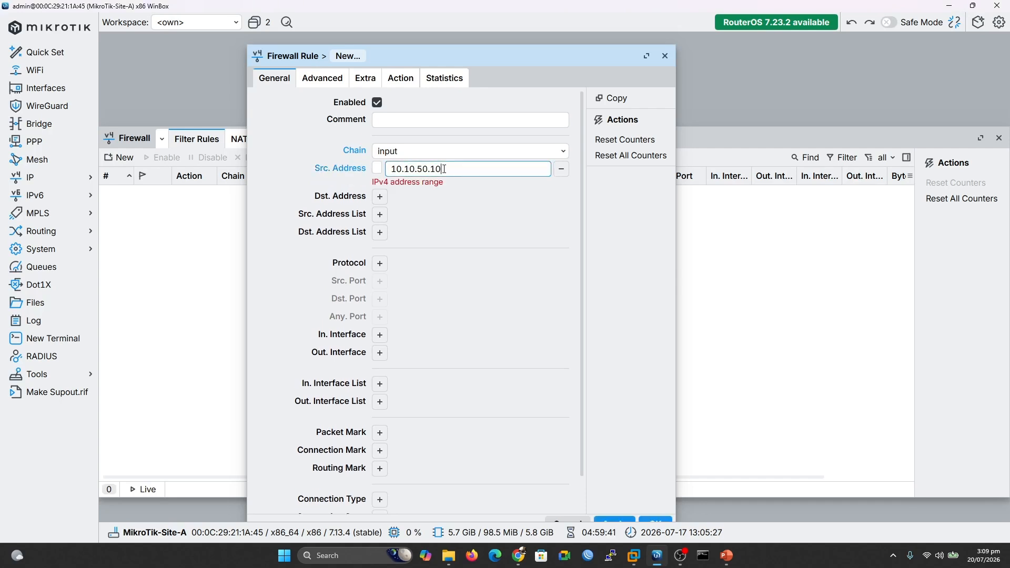
click(380, 256)
click(538, 252)
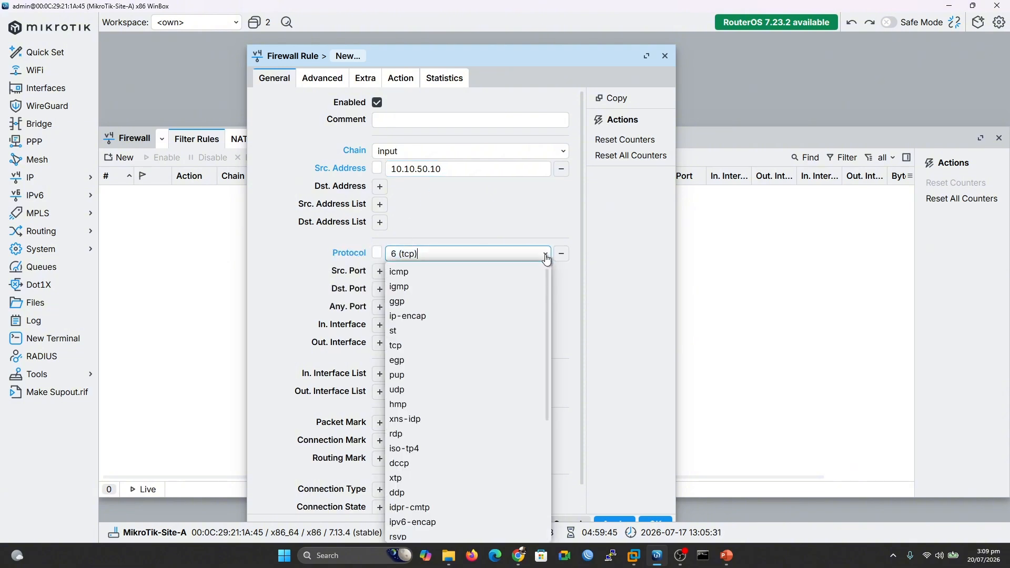
click(413, 274)
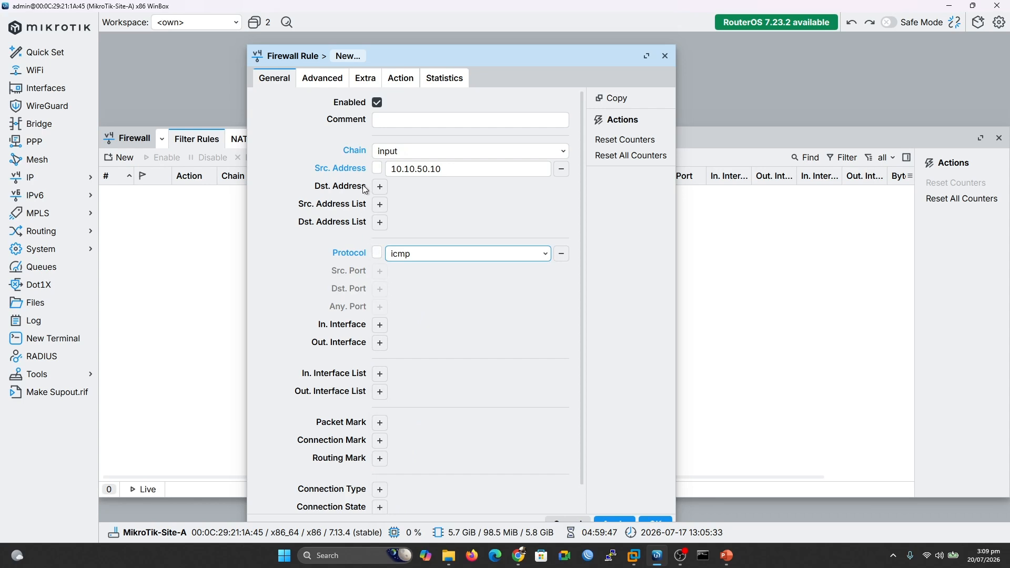
Check that the rule's action is accept and its chain is input, and save the rule
click(402, 82)
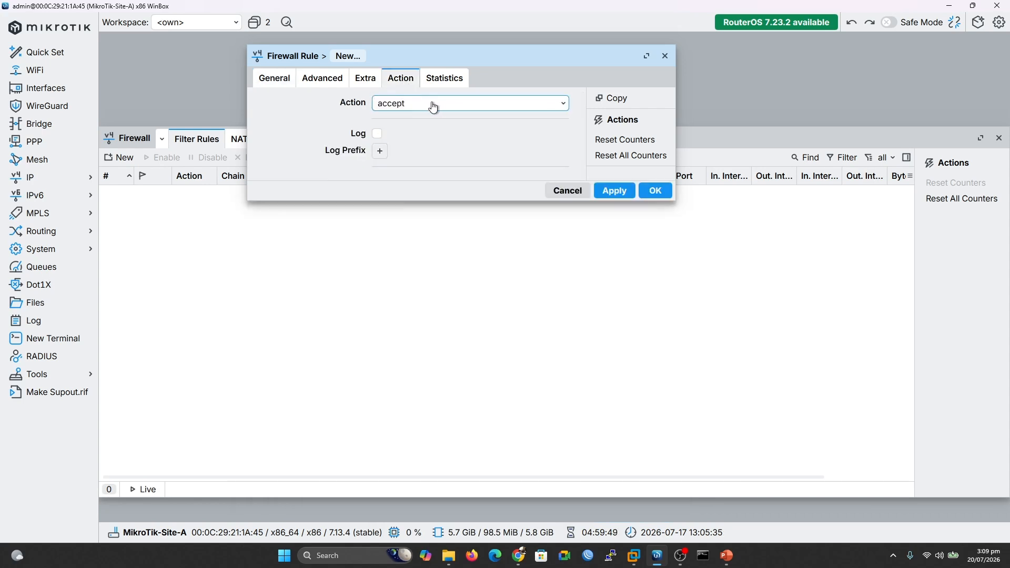
click(266, 80)
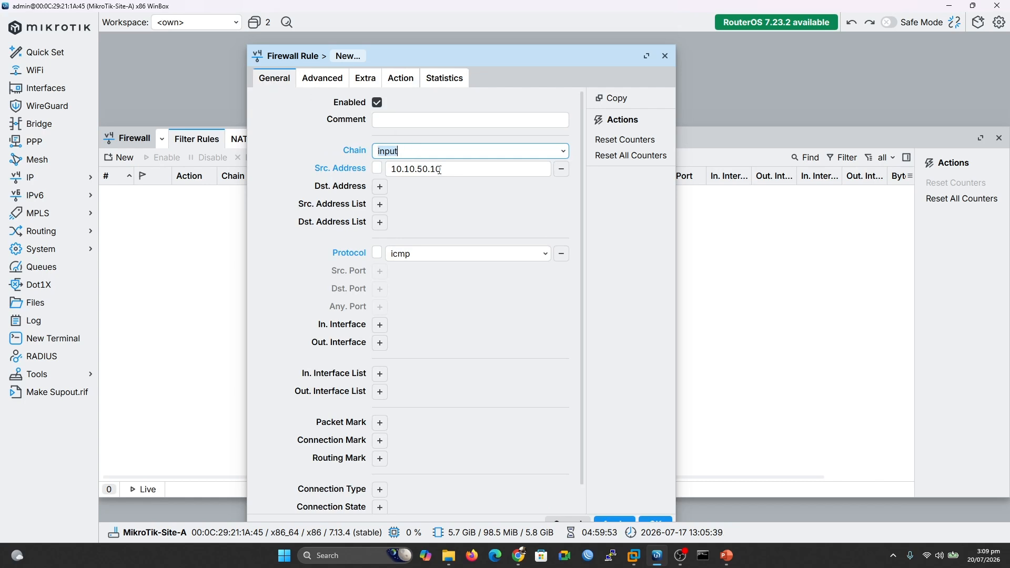
click(614, 522)
click(656, 520)
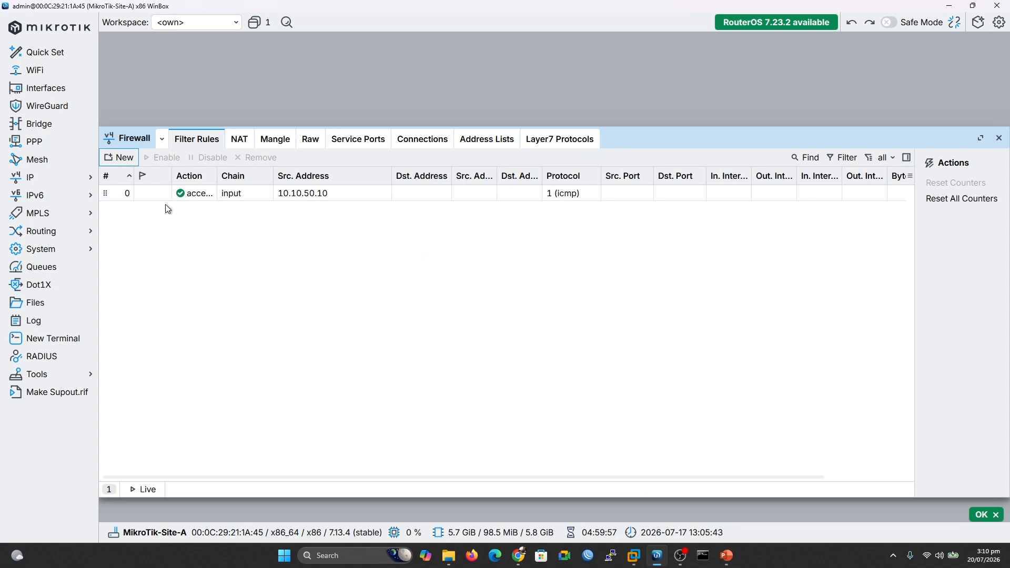
Start a second filter rule in the input chain with source address 10.10.50.0/24
click(119, 158)
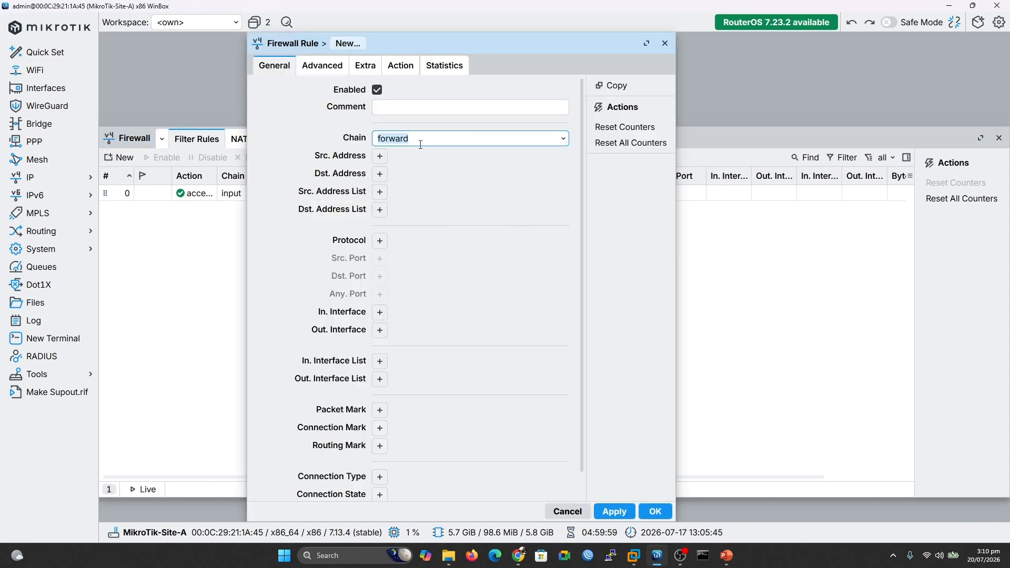
click(566, 146)
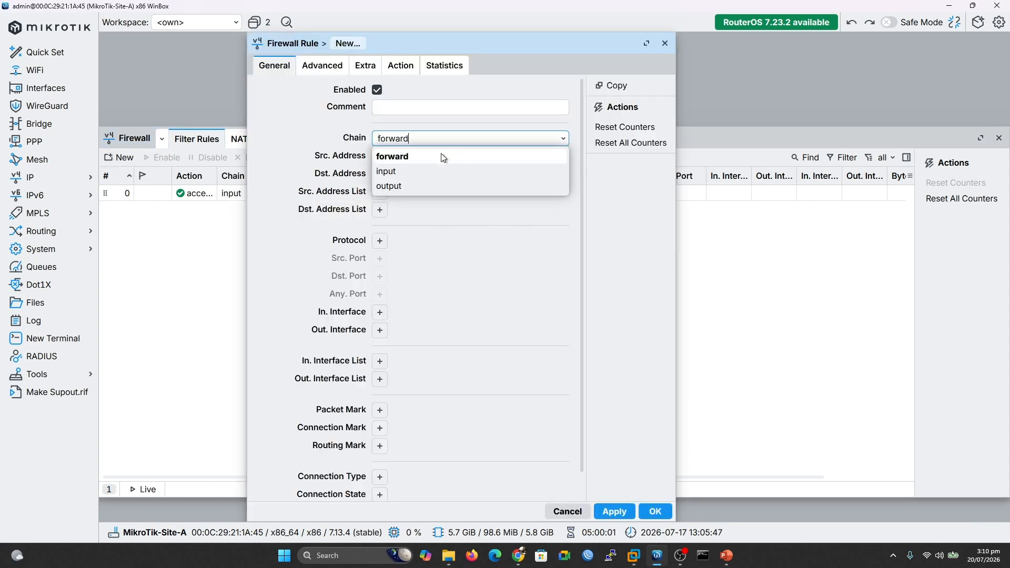
click(396, 172)
click(379, 156)
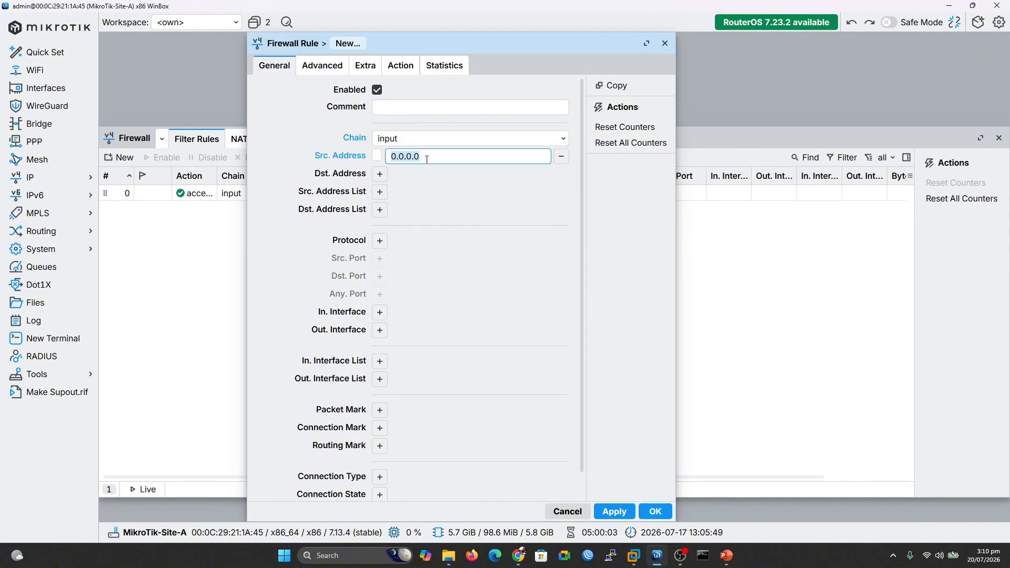
text(10.10.50)
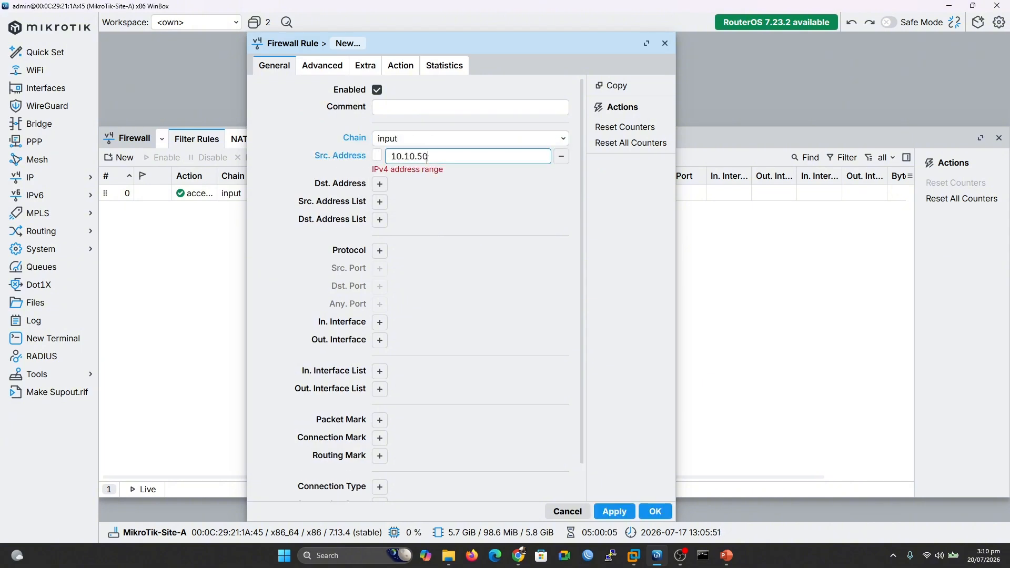
text(.0/24)
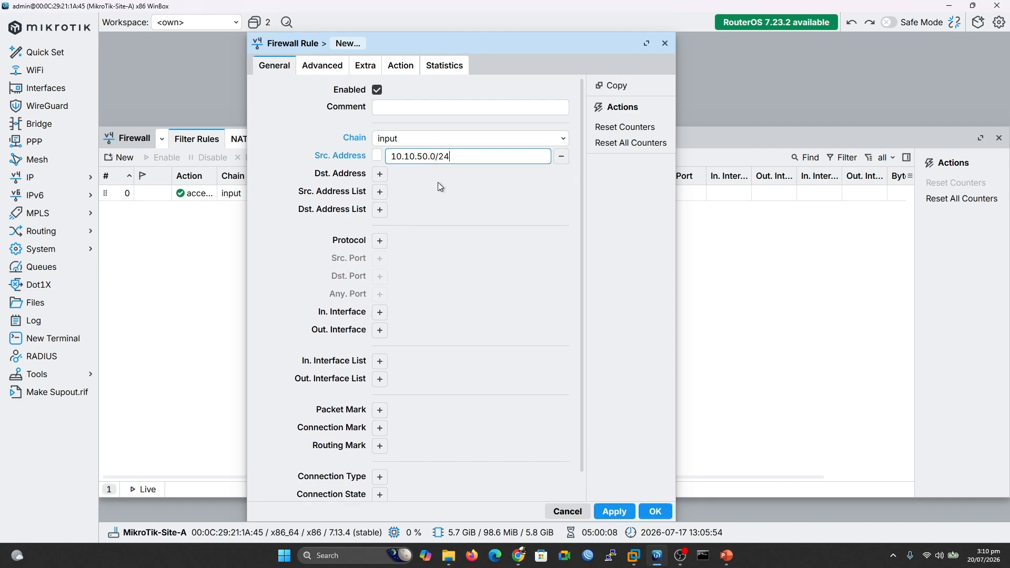
Set the second rule's protocol to icmp and its action to drop, and save it
click(380, 241)
text(ic)
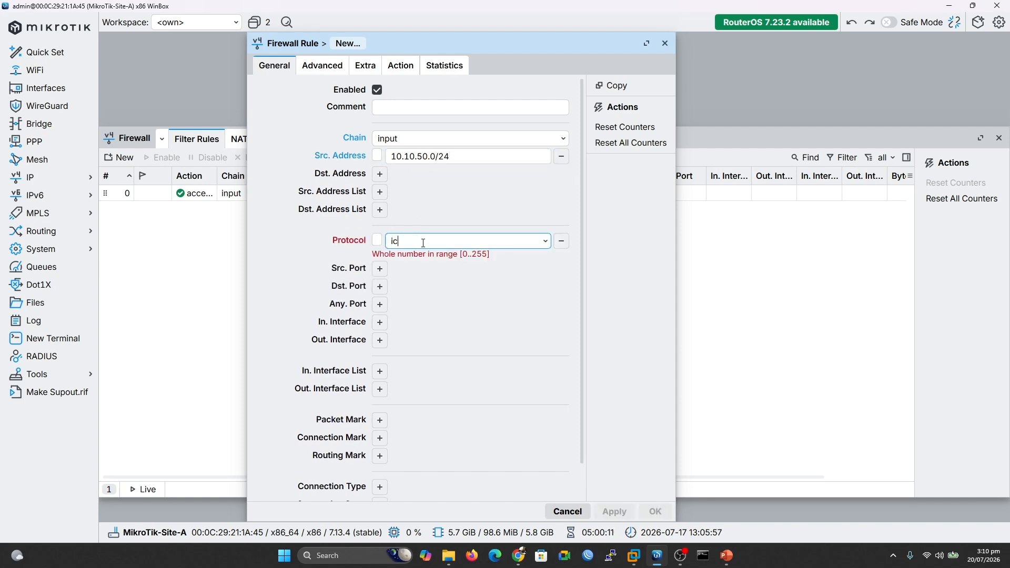
text(mp)
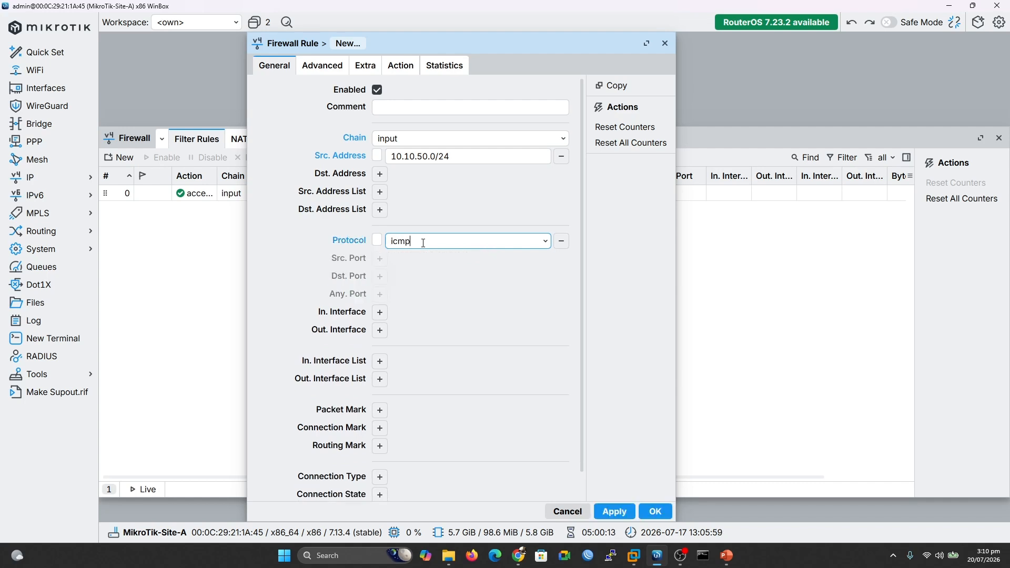
click(400, 65)
click(415, 91)
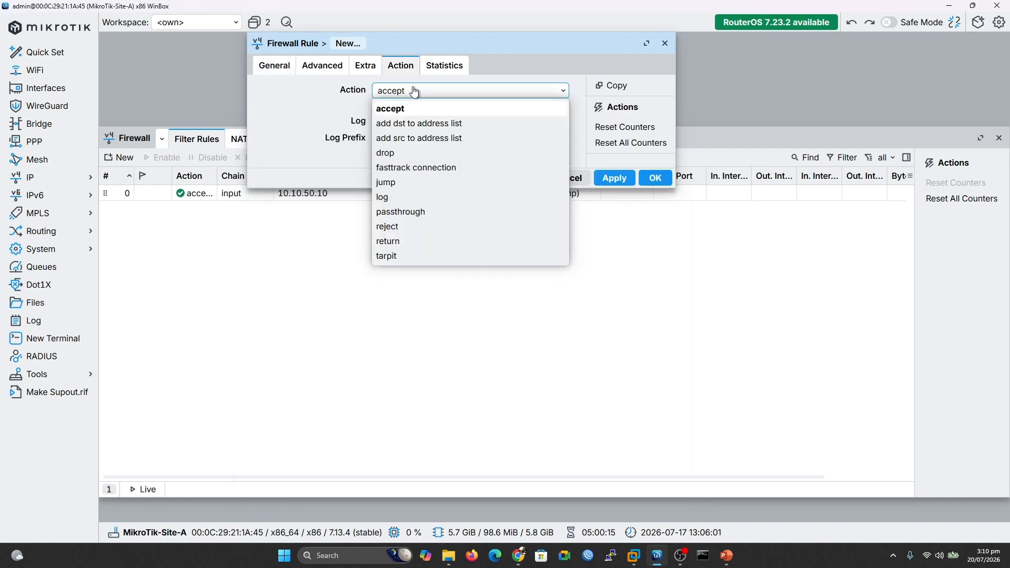
click(392, 154)
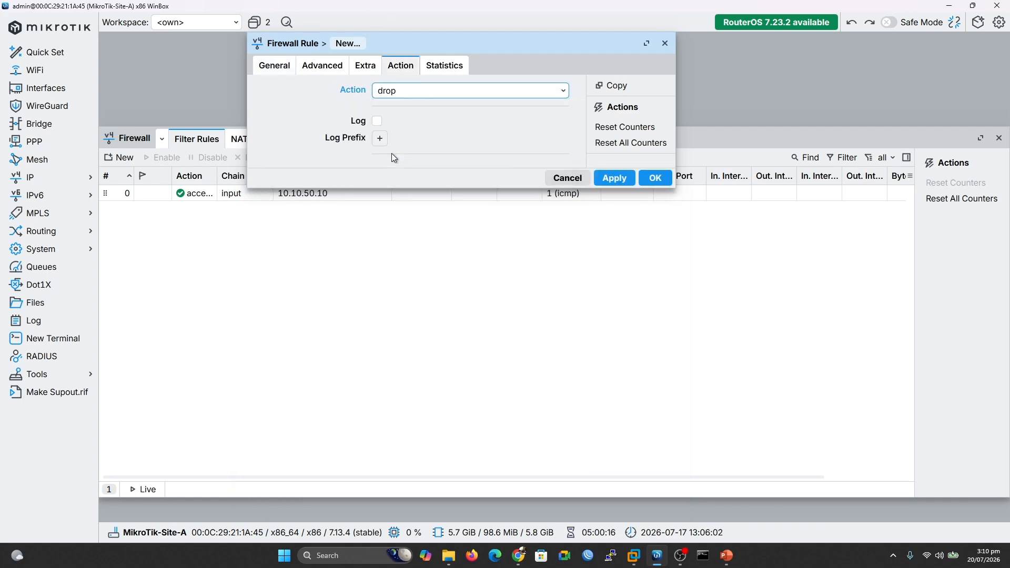
click(614, 178)
click(655, 178)
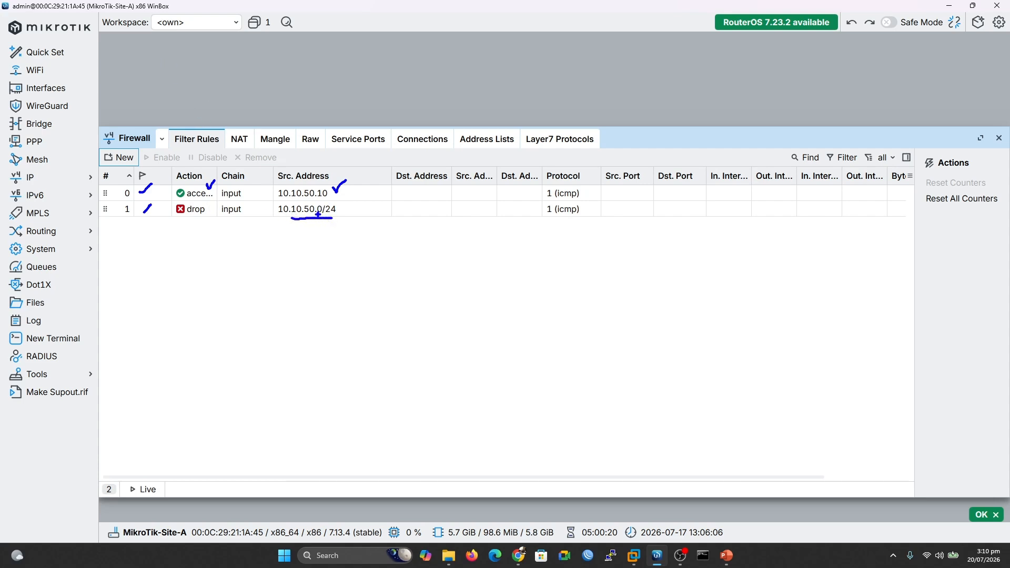
key(Escape)
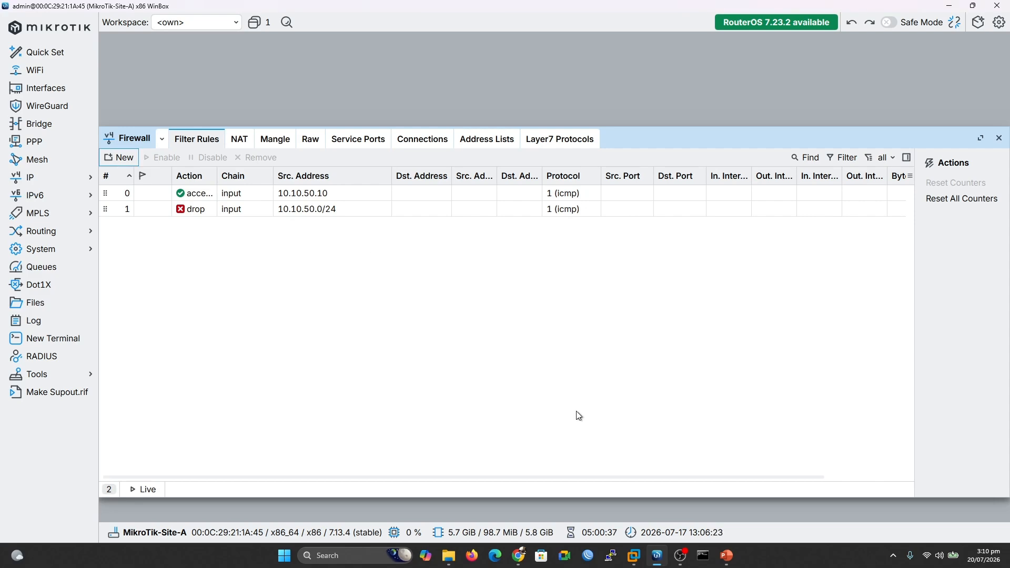
Switch to the Tiny-11 virtual machine in VMware Workstation and ping 10.10.50.254 from its command prompt
click(633, 557)
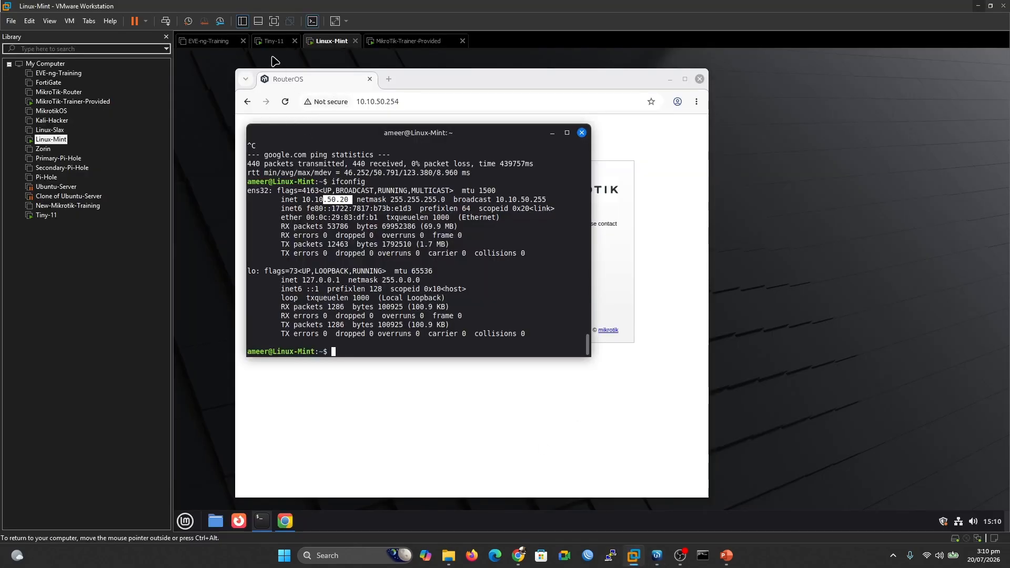
click(274, 41)
click(674, 425)
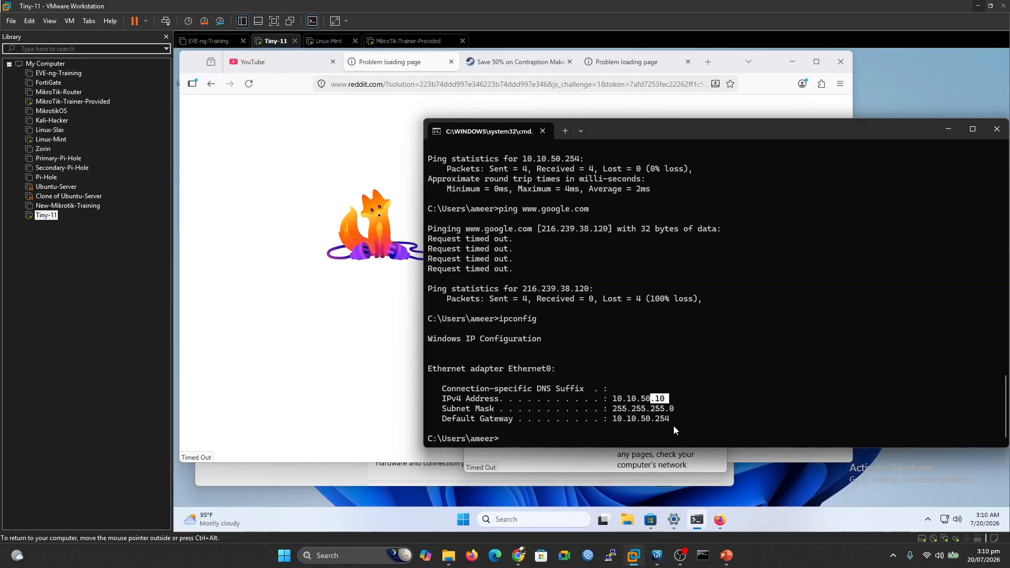
text(ping mikrotik.local)
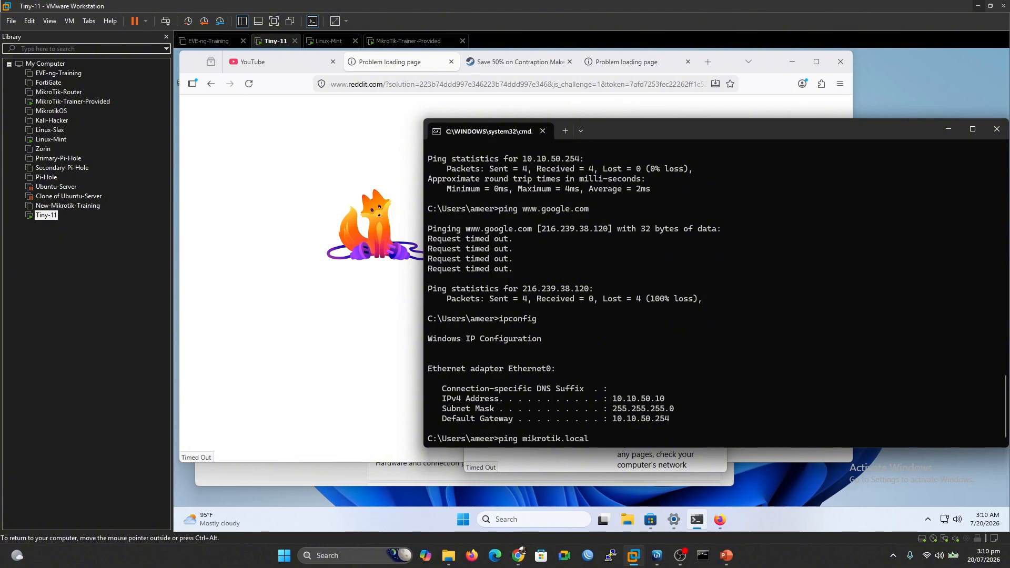
key(Up)
key(Up)
key(BackSpace)
key(BackSpace)
key(BackSpace)
key(BackSpace)
key(BackSpace)
key(BackSpace)
key(Return)
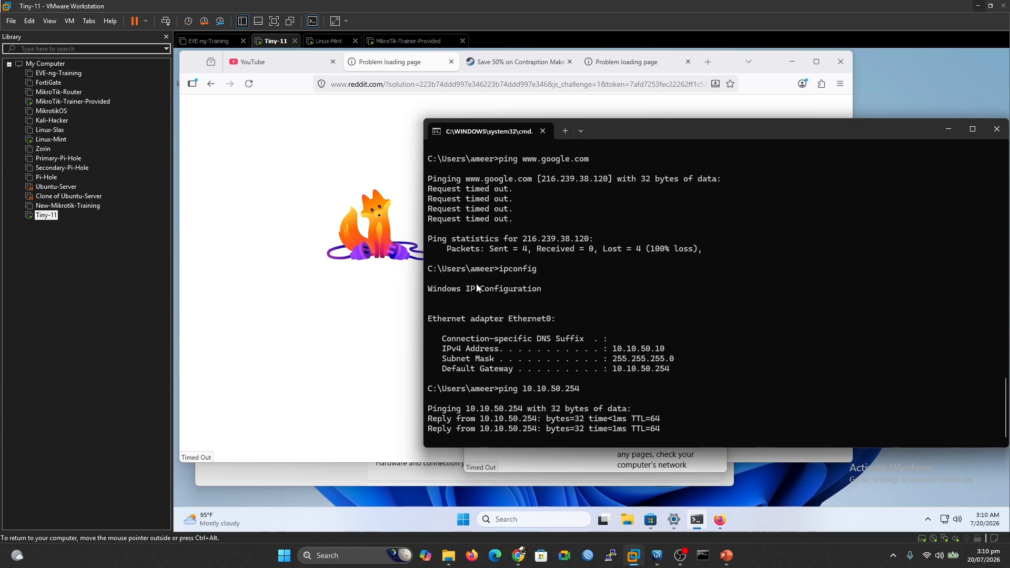
Start a ping to 10.10.50.254 from the Linux-Mint virtual machine's terminal
click(329, 41)
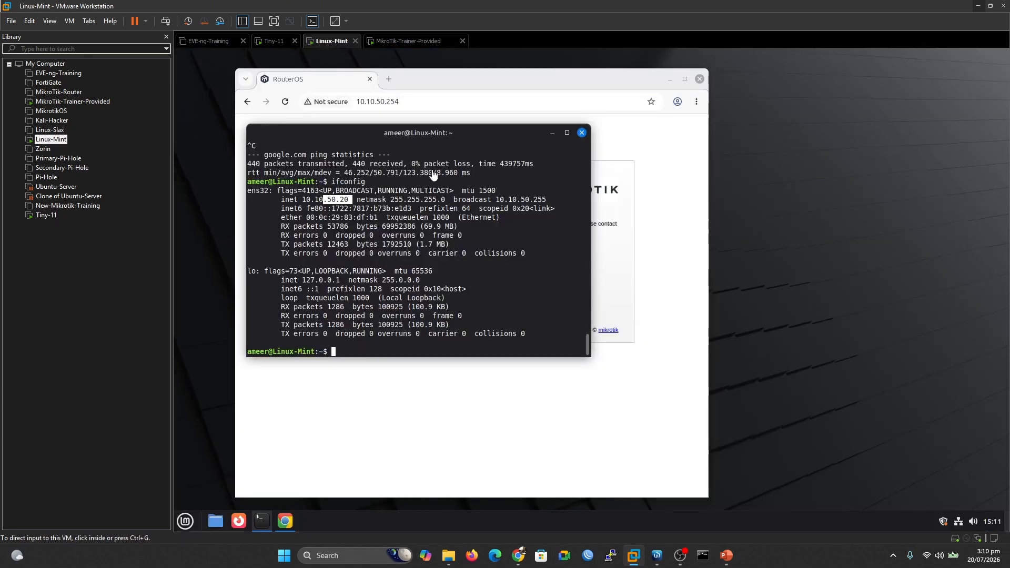
click(426, 348)
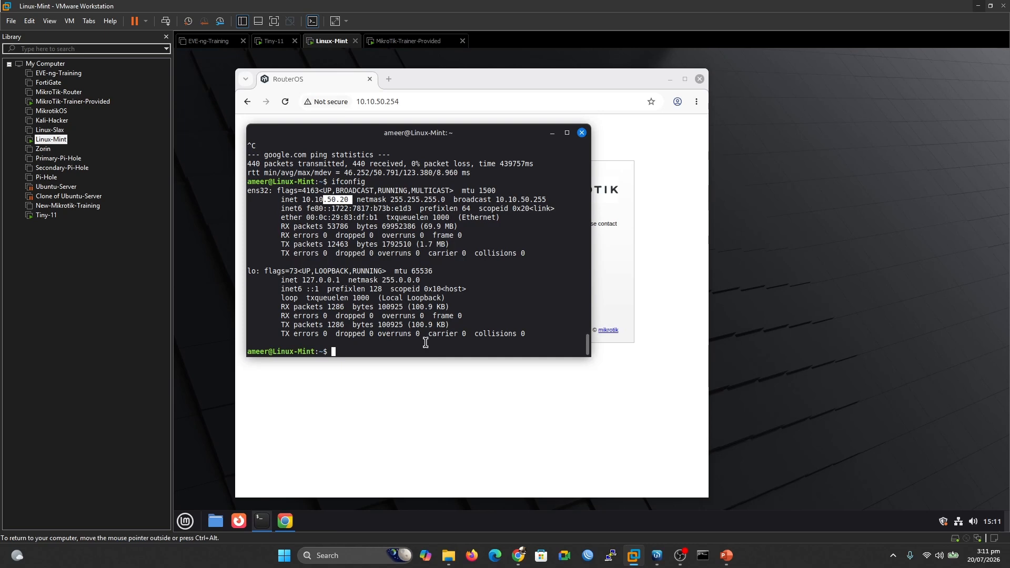
key(Up)
key(Up)
key(Up)
key(Return)
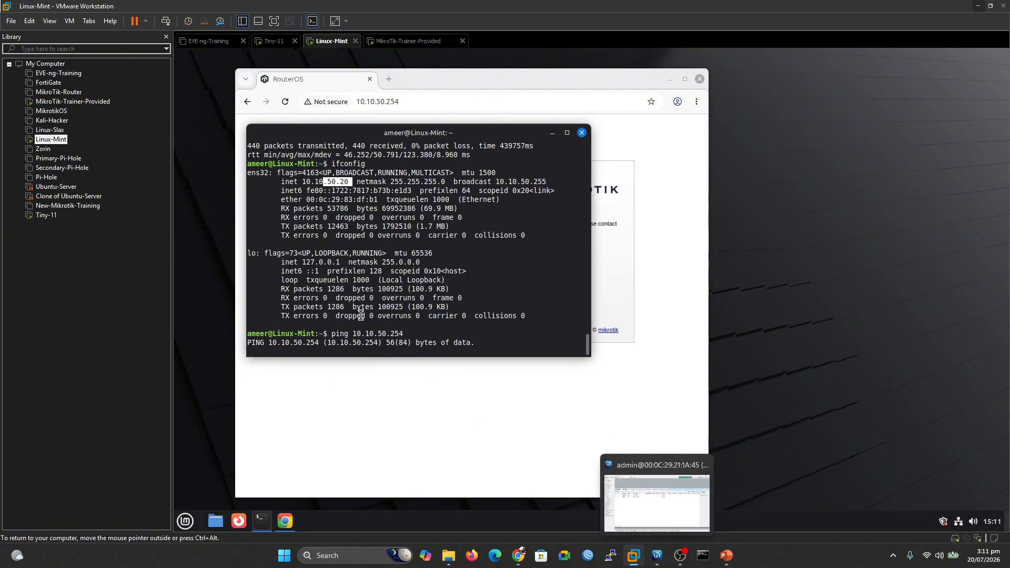
Switch to WinBox and examine the byte and packet counters of the accept and drop rules
click(657, 556)
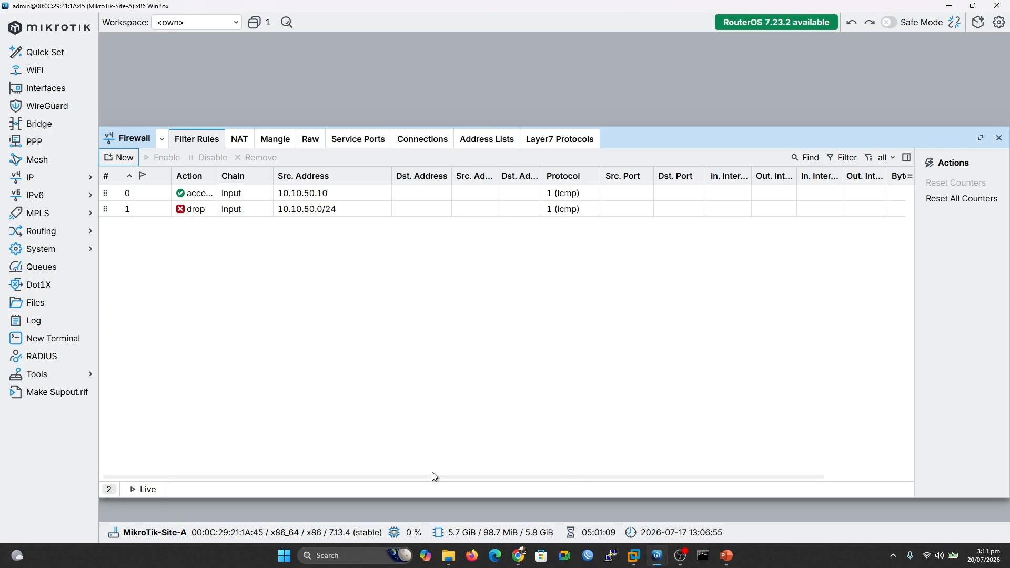
drag(436, 478, 574, 491)
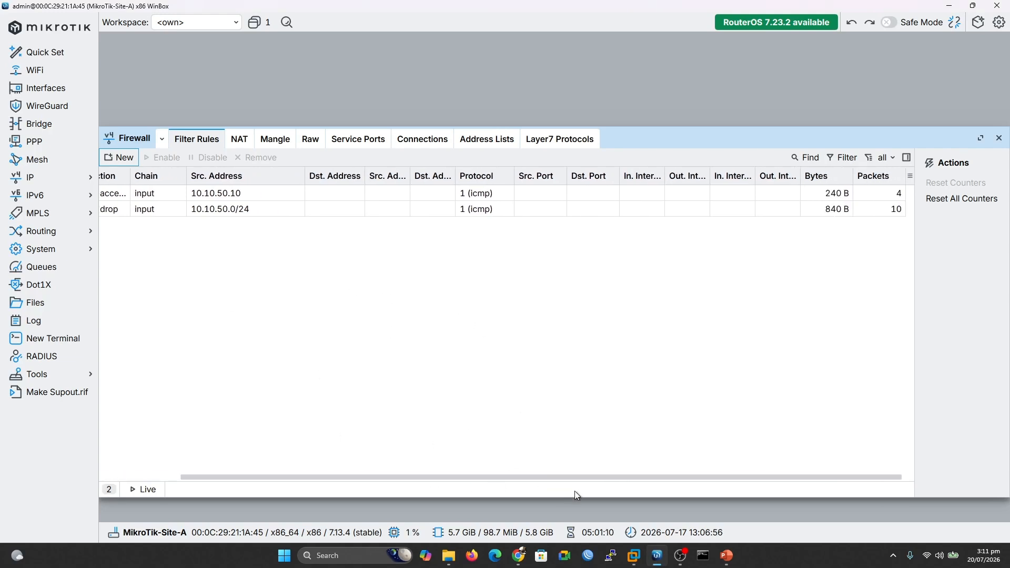
click(830, 195)
click(840, 210)
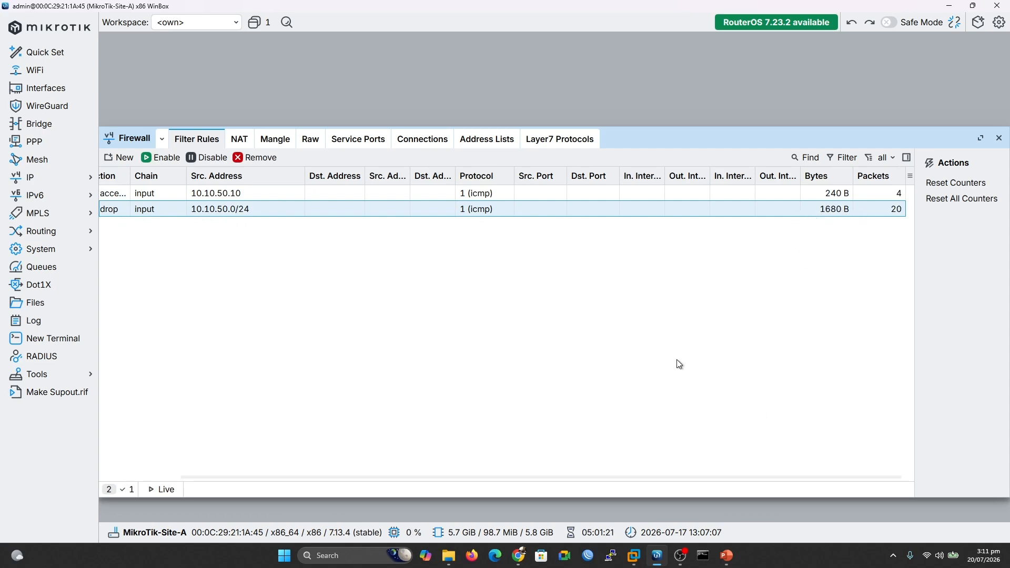
drag(674, 475, 473, 480)
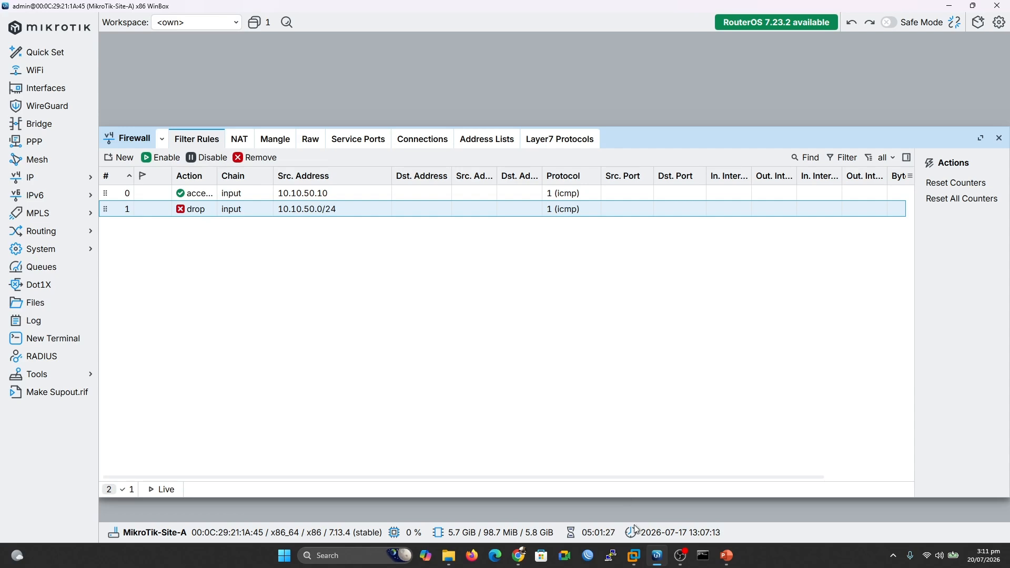
Arrange the Linux-Mint VMware window and the WinBox window side by side, each filling half of the screen
mouse_move(636, 556)
click(689, 486)
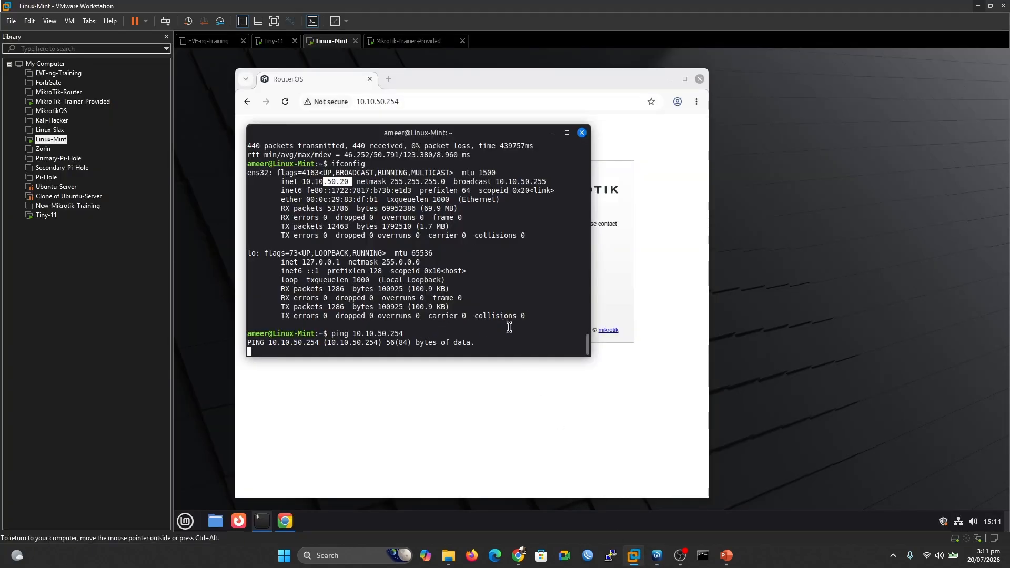
click(658, 556)
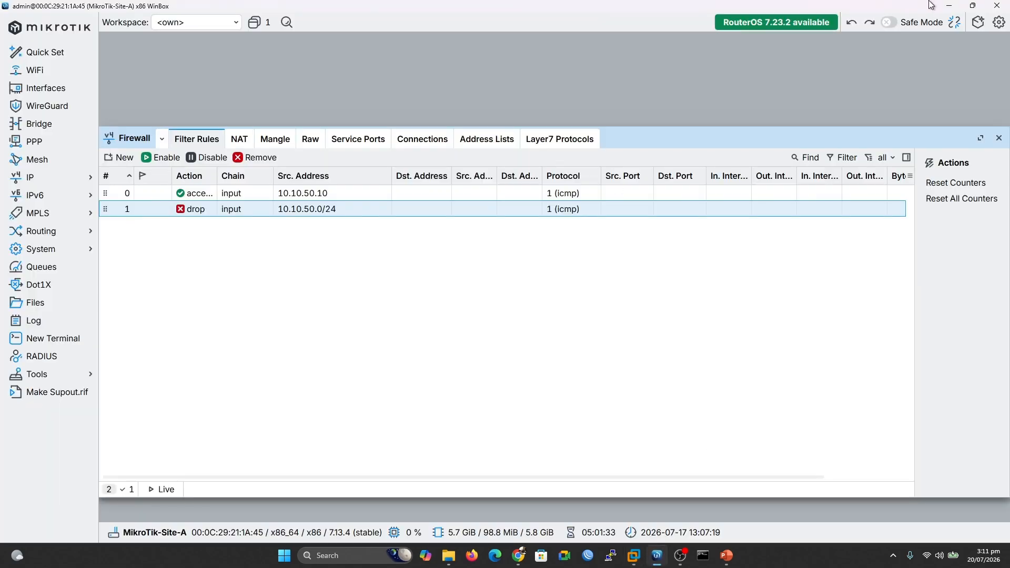
drag(561, 7, 1009, 120)
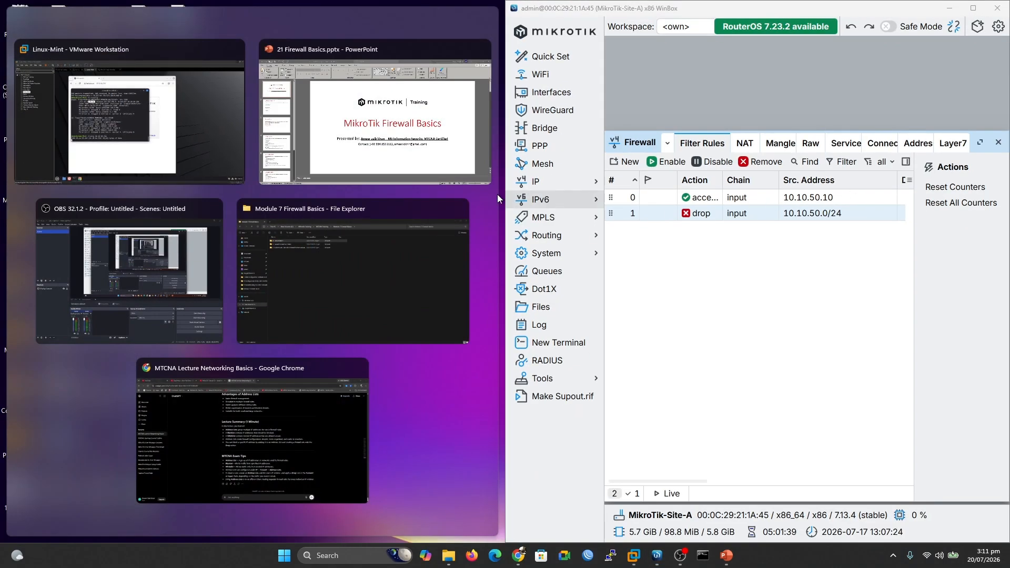
click(174, 153)
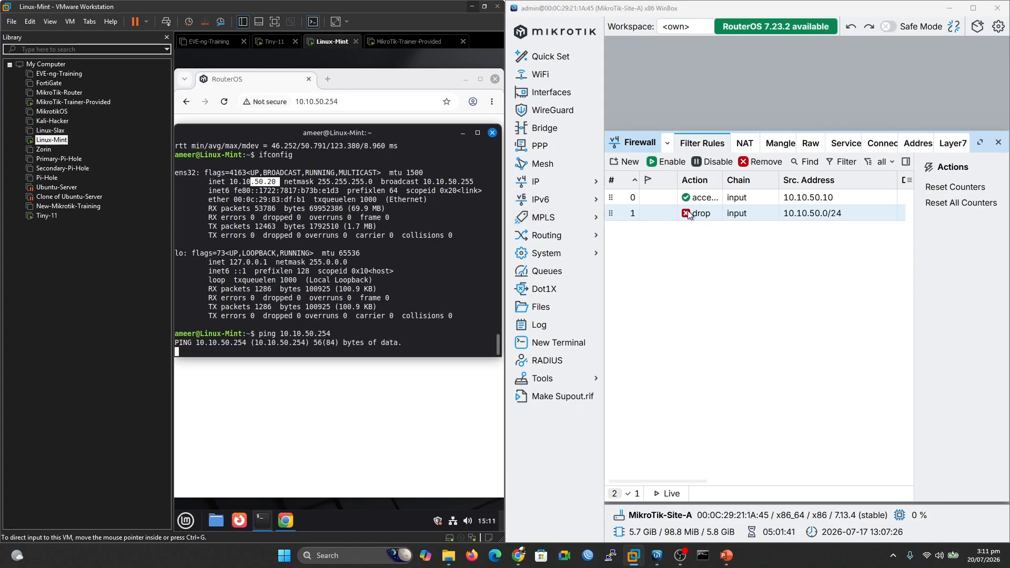
Disable the drop rule for 10.10.50.0/24 while the Linux-Mint ping runs, and enable it again
click(714, 166)
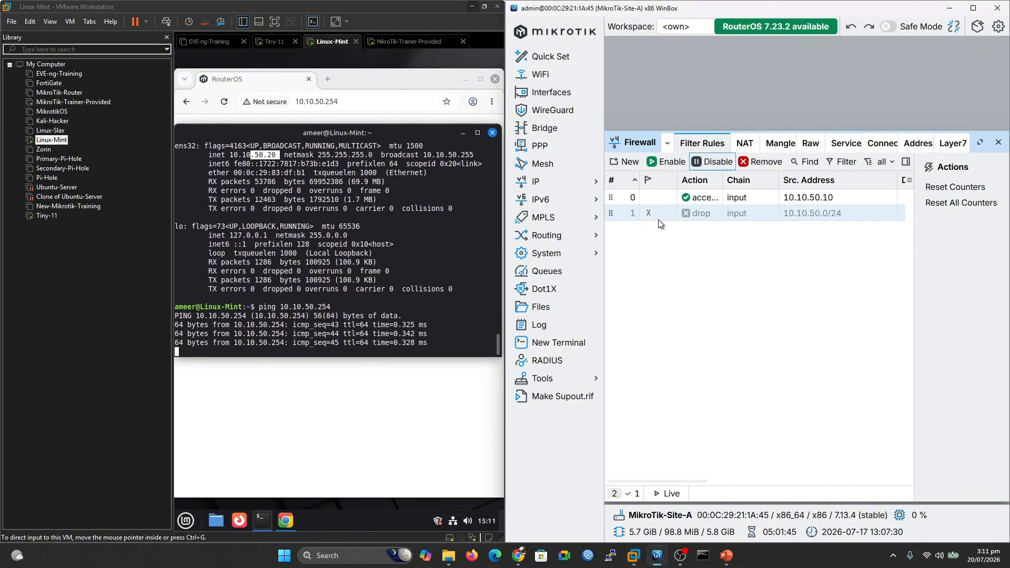
click(667, 162)
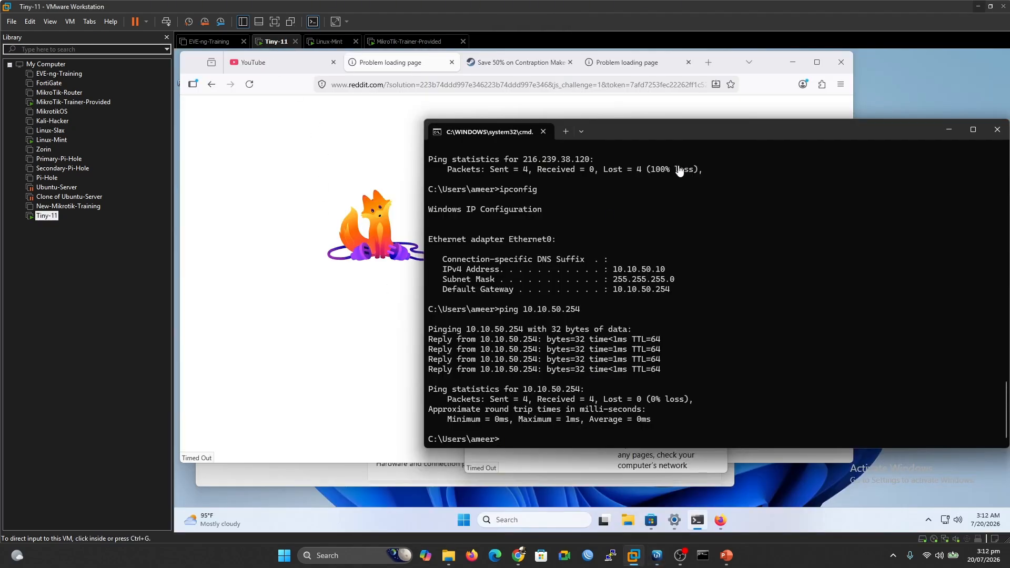
Arrange the Tiny-11 virtual machine's VMware window beside WinBox in half-screen layout, and ping 10.10.50.254 from its command prompt
click(690, 148)
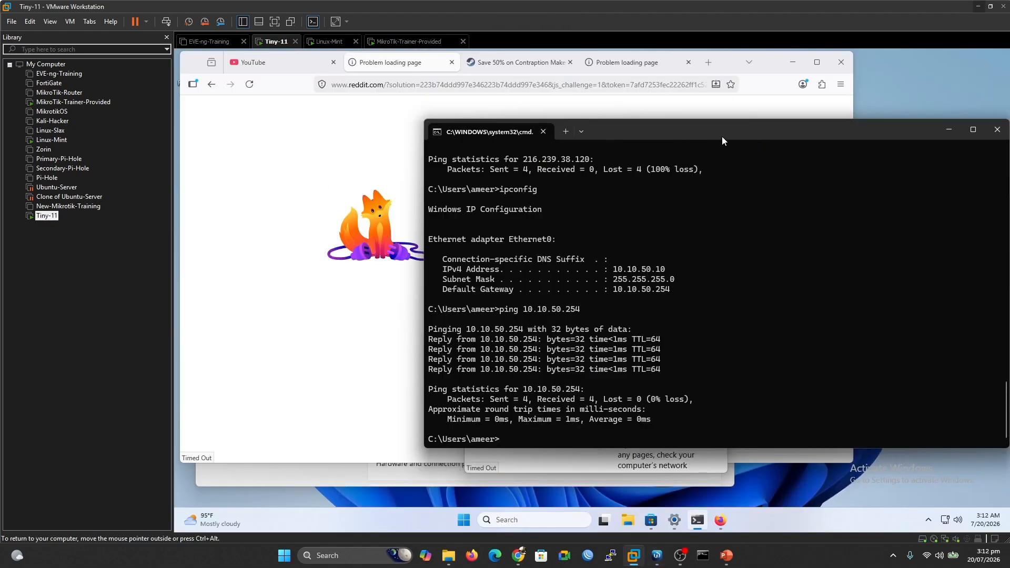
drag(722, 139, 516, 148)
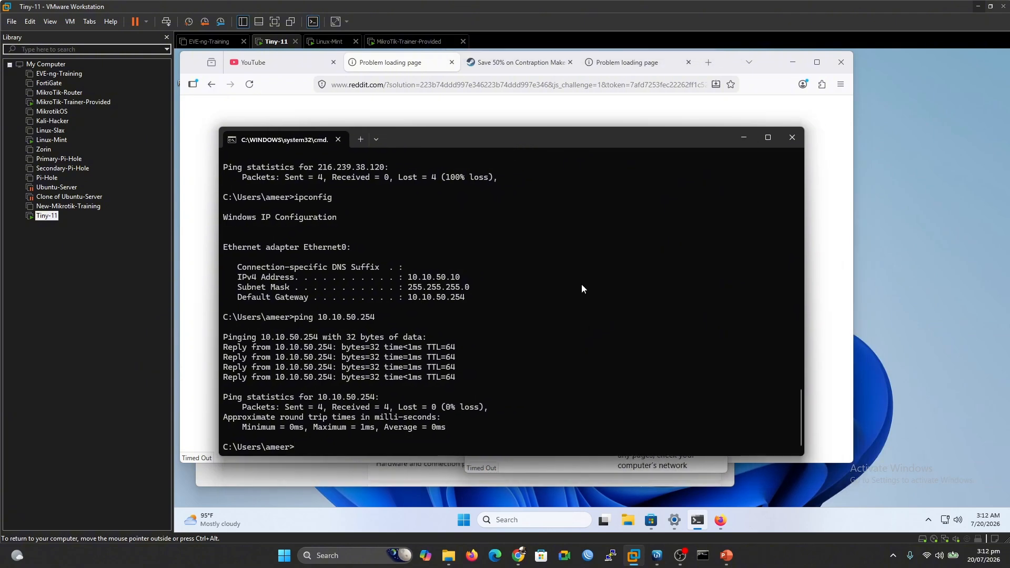
click(657, 561)
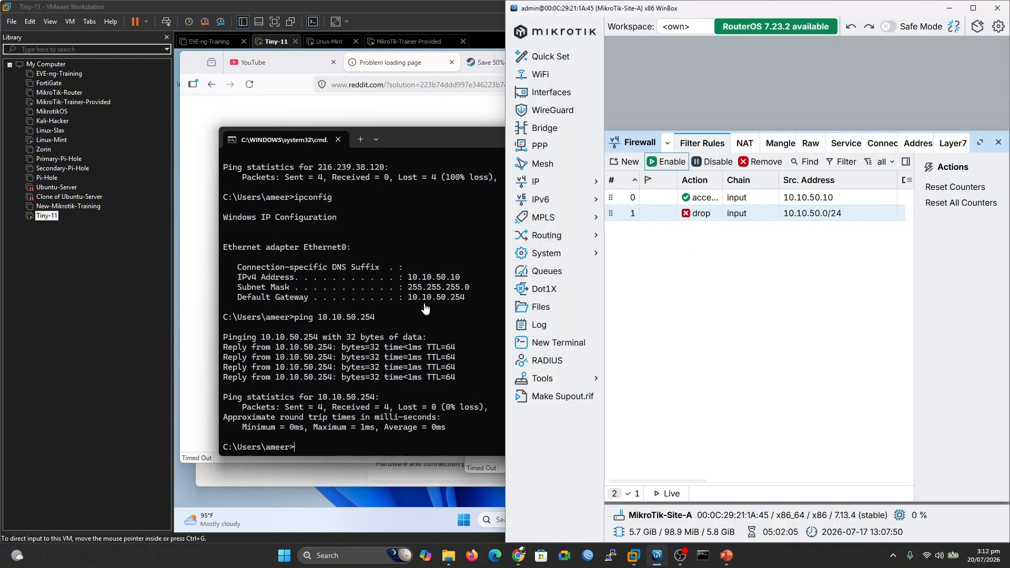
click(657, 555)
click(383, 377)
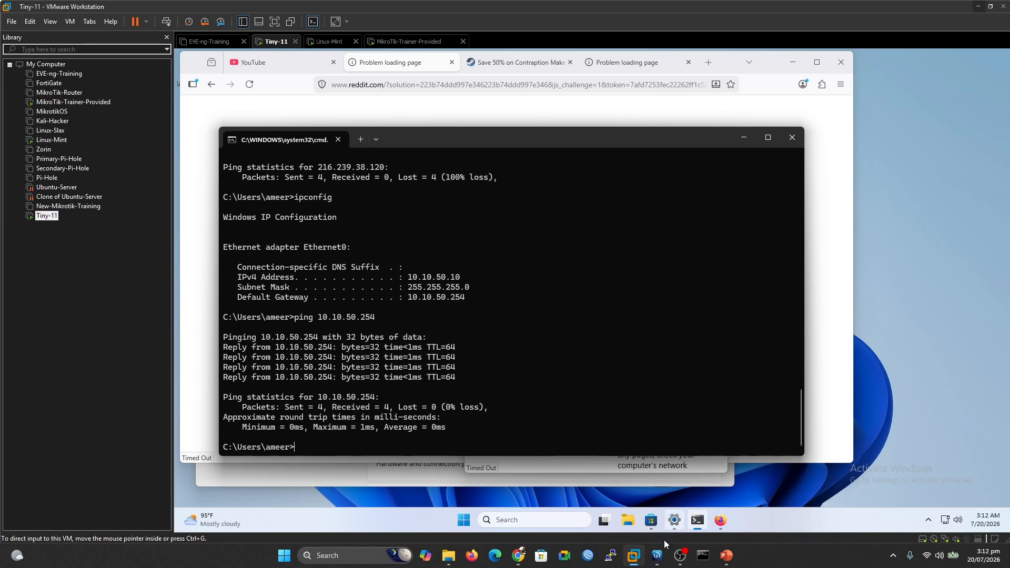
click(658, 555)
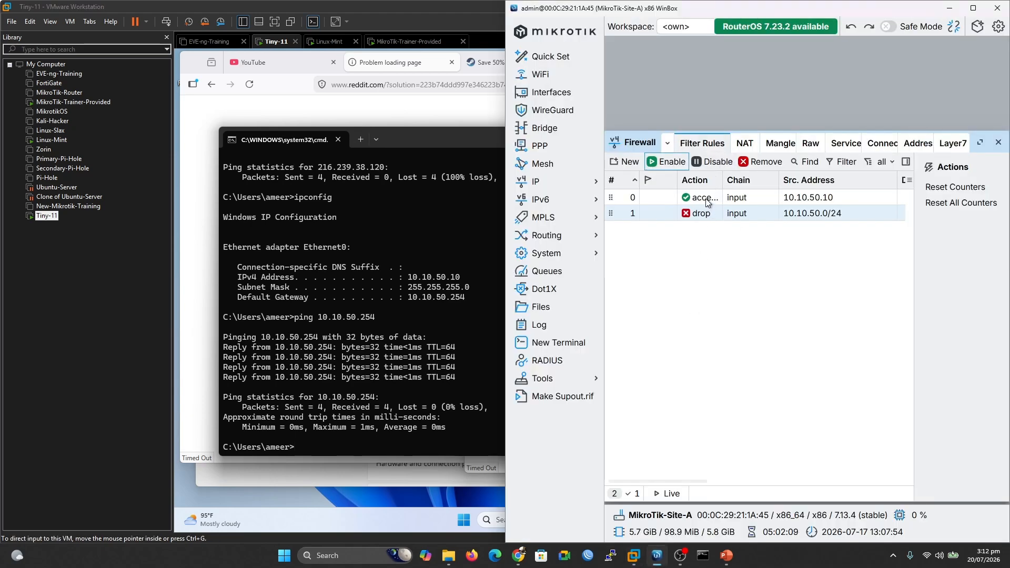
drag(619, 28, 435, 37)
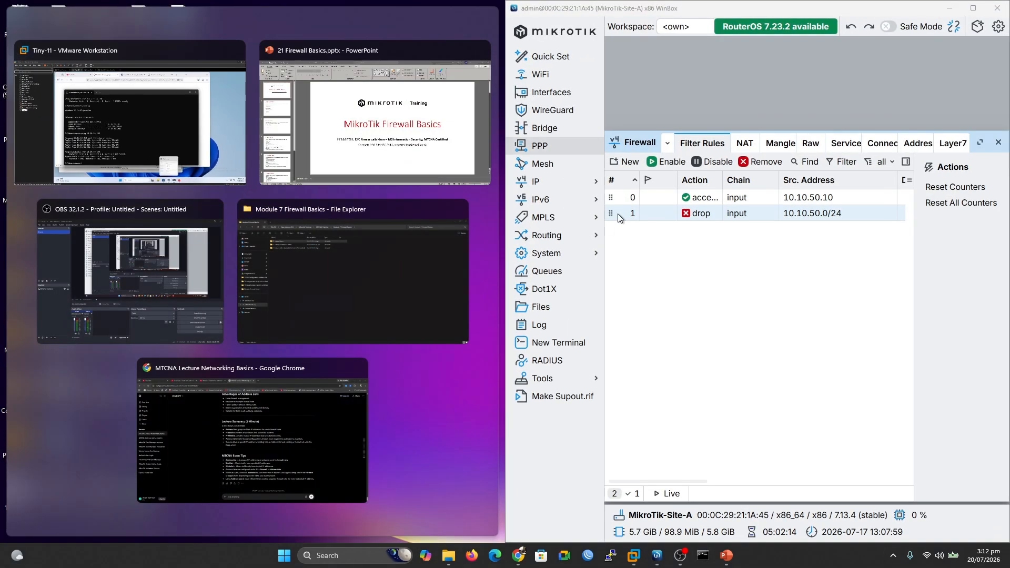
click(132, 122)
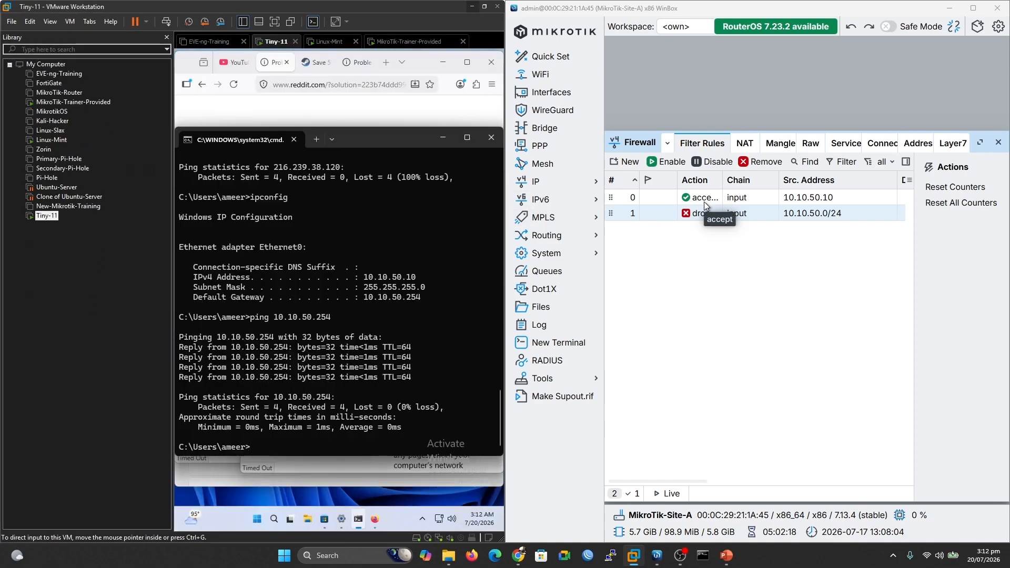
key(Up)
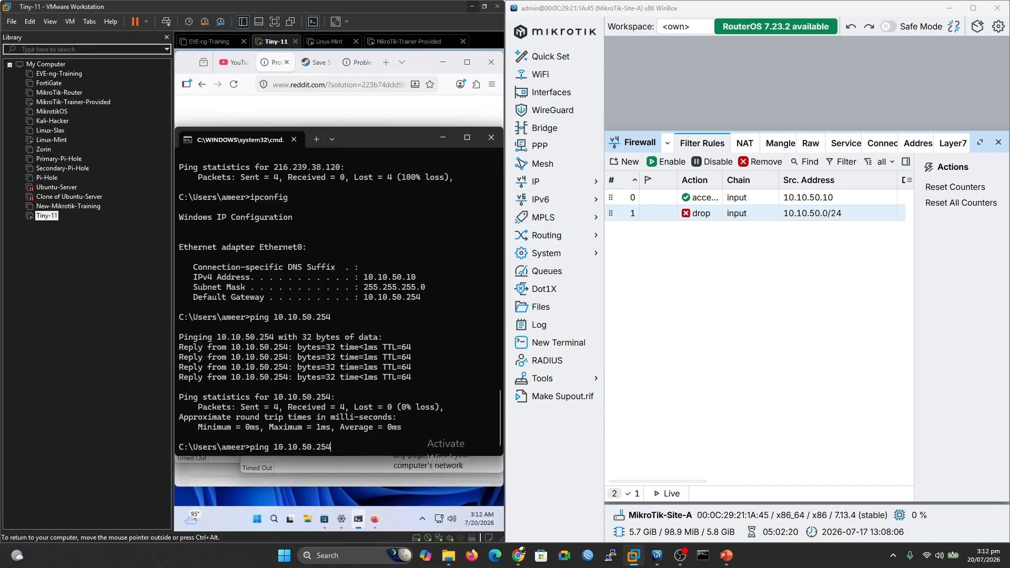
key(Return)
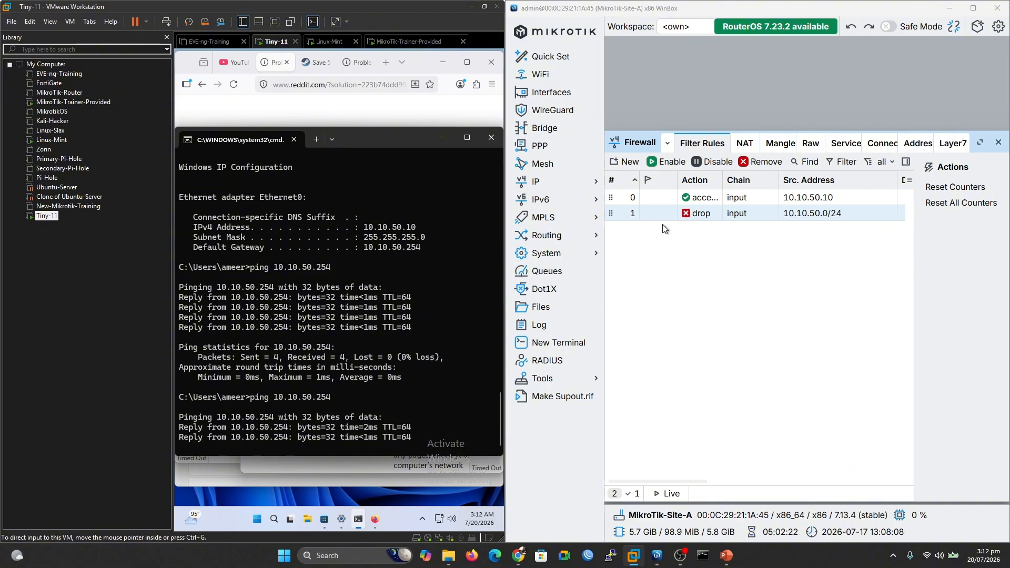
Change the action of the 10.10.50.10 firewall filter rule to drop and save the rule
double_click(700, 199)
click(768, 112)
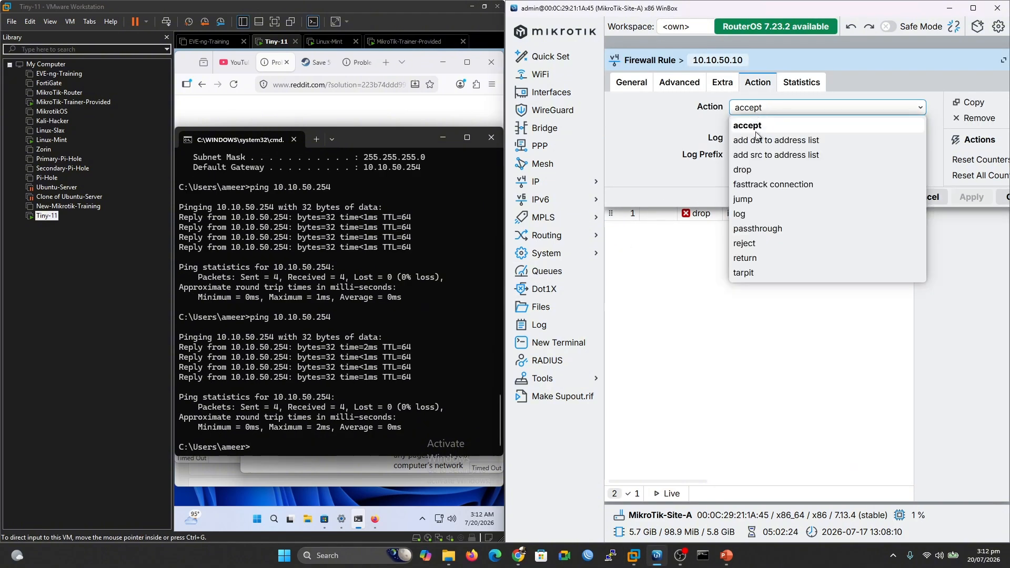
click(800, 167)
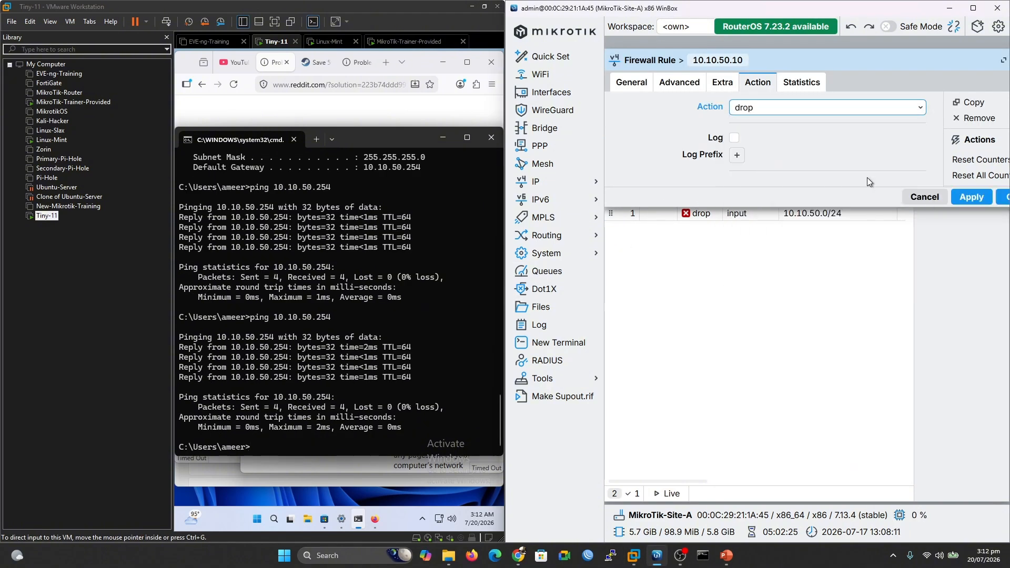
click(959, 197)
click(1002, 198)
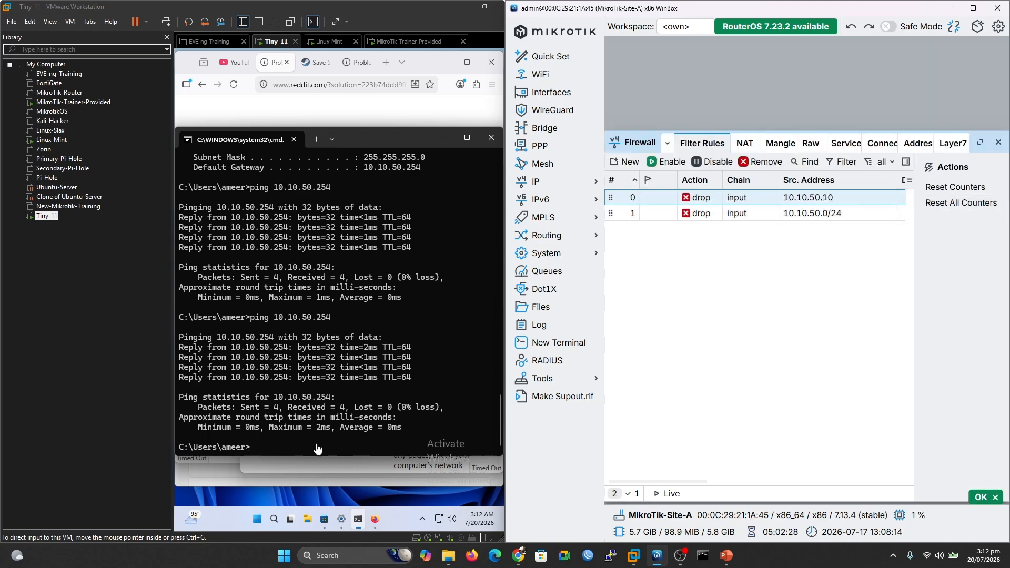
Ping 10.10.50.254 from the Tiny-11 command prompt with the 10.10.50.10 rule set to drop
click(311, 441)
key(Up)
key(Return)
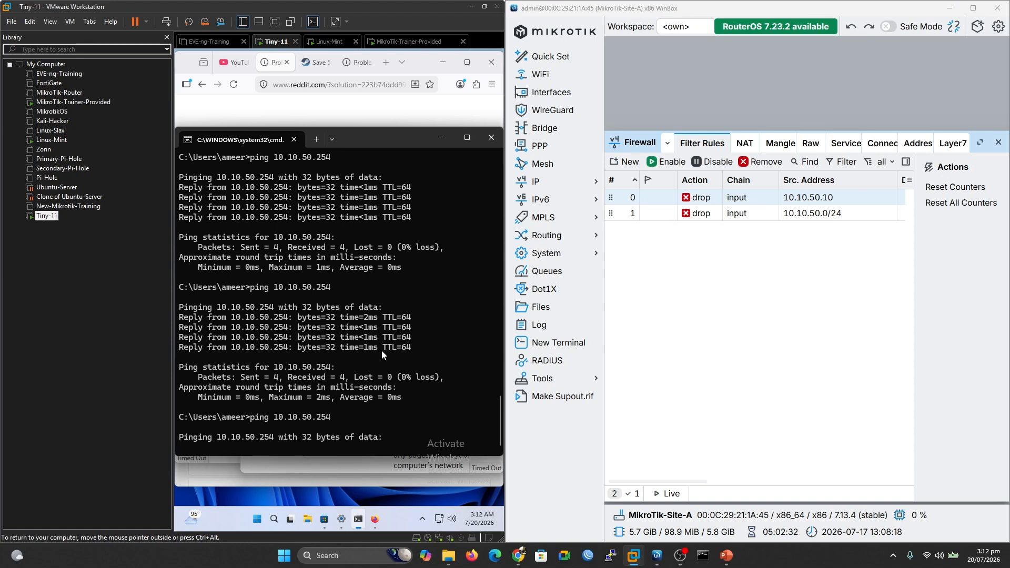
Disable the drop rules for 10.10.50.10 and 10.10.50.0/24 in the firewall filter list
click(714, 165)
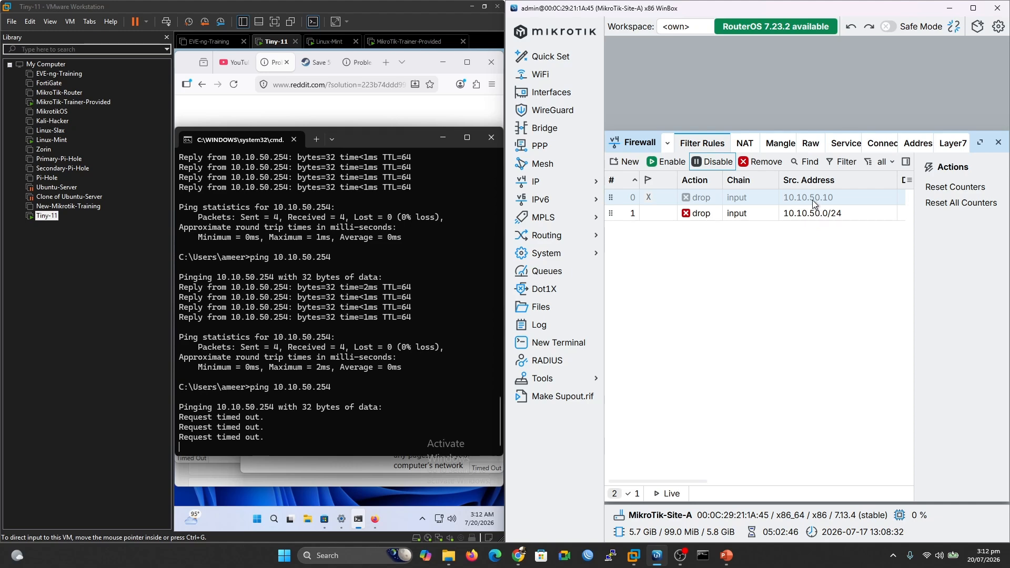
click(829, 216)
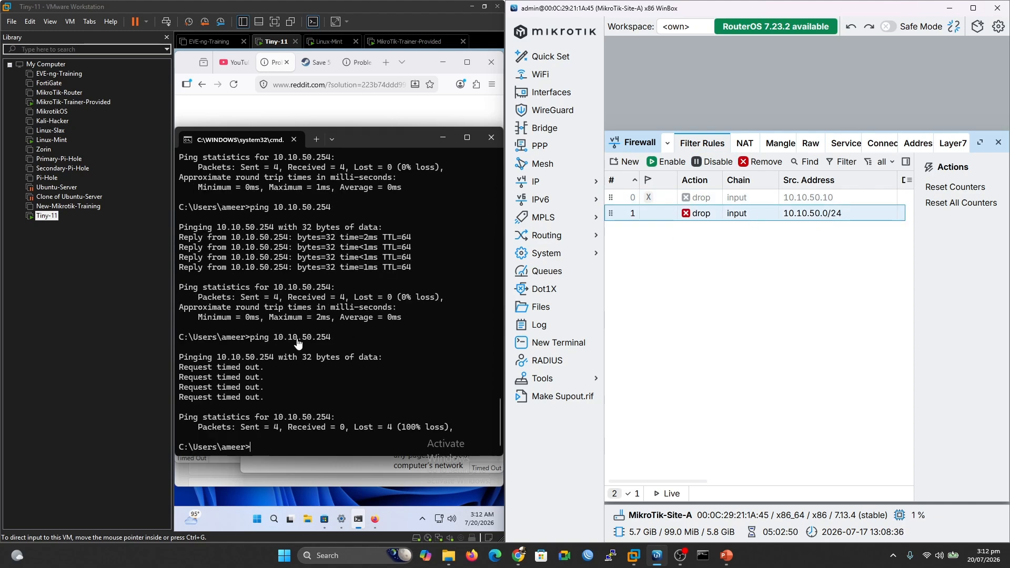
click(711, 161)
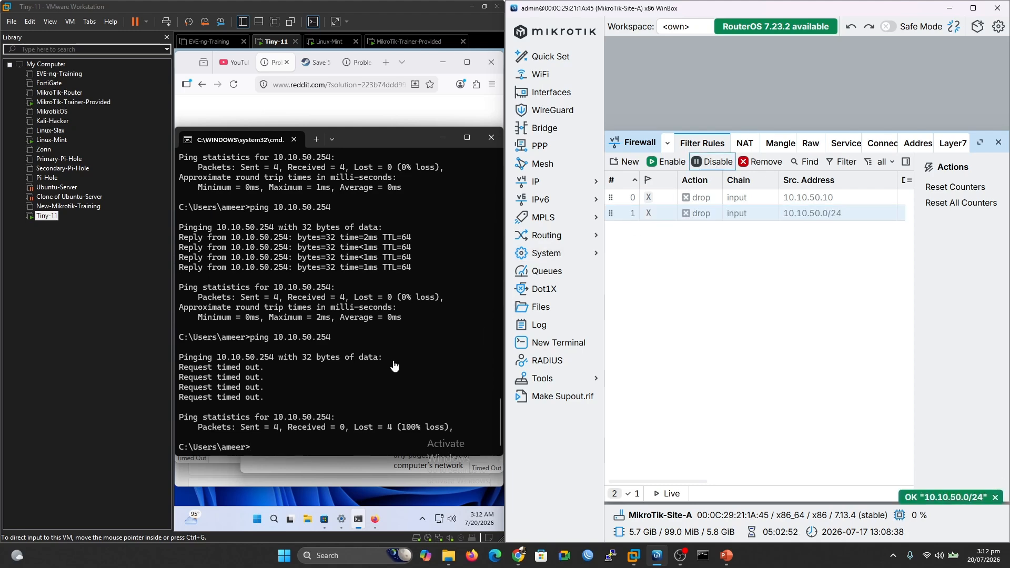
Repeat the ping to 10.10.50.254 from Tiny-11 with both drop rules disabled
click(355, 379)
key(Up)
key(Return)
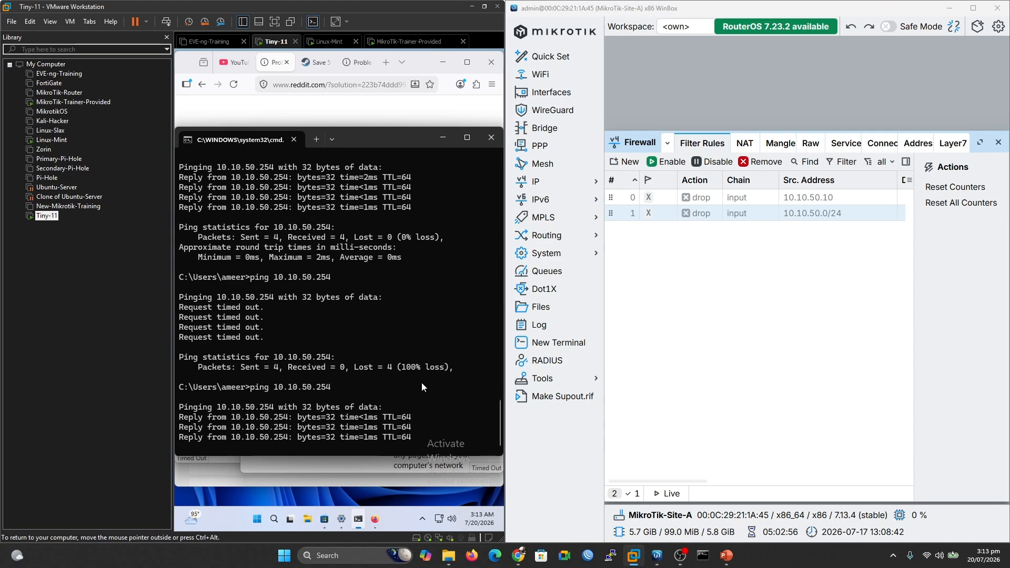
Switch to the PowerPoint slide show and advance from the Input Chain slide to the Forward Chain slide
key(alt+Tab)
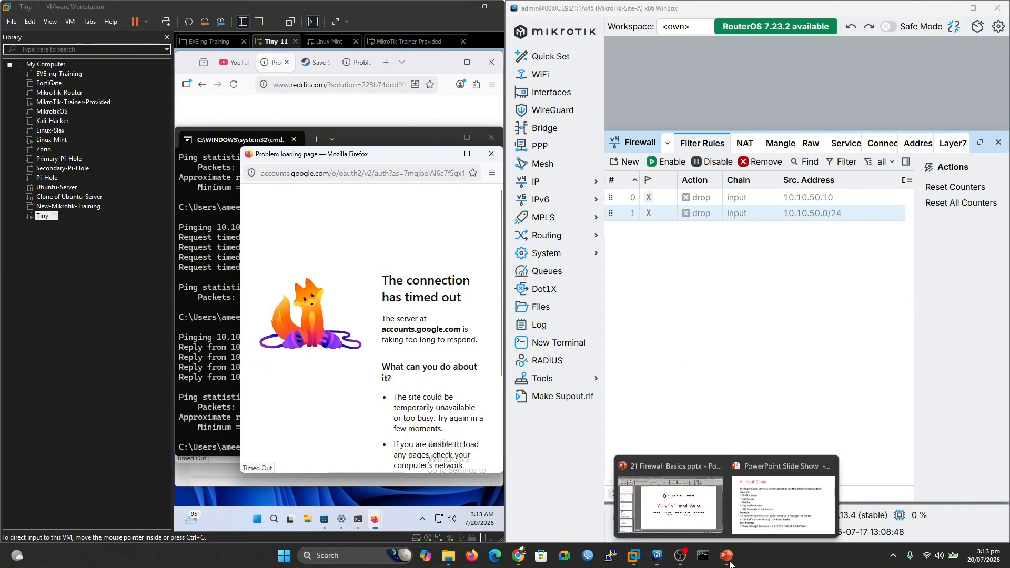
click(671, 505)
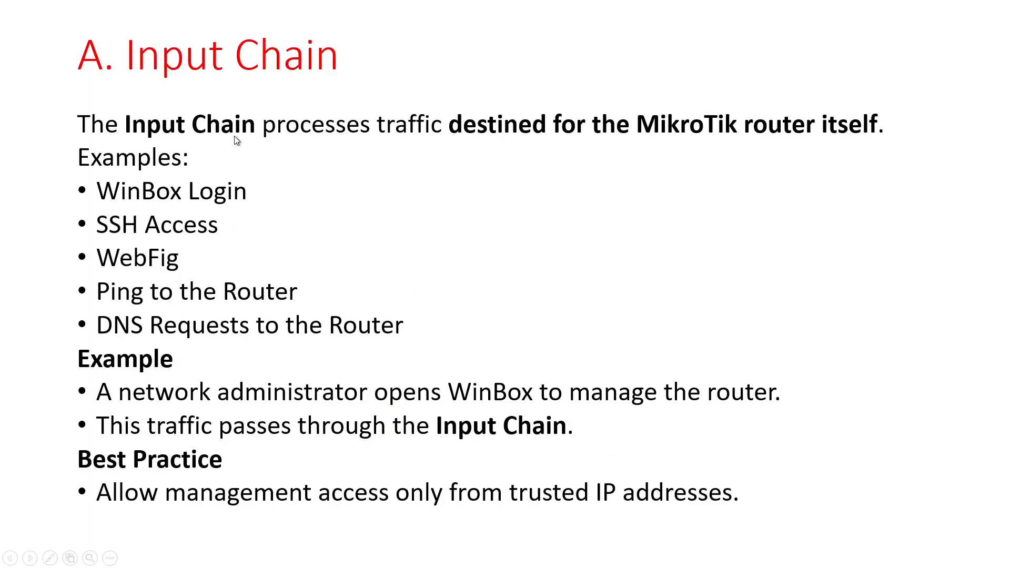
click(415, 153)
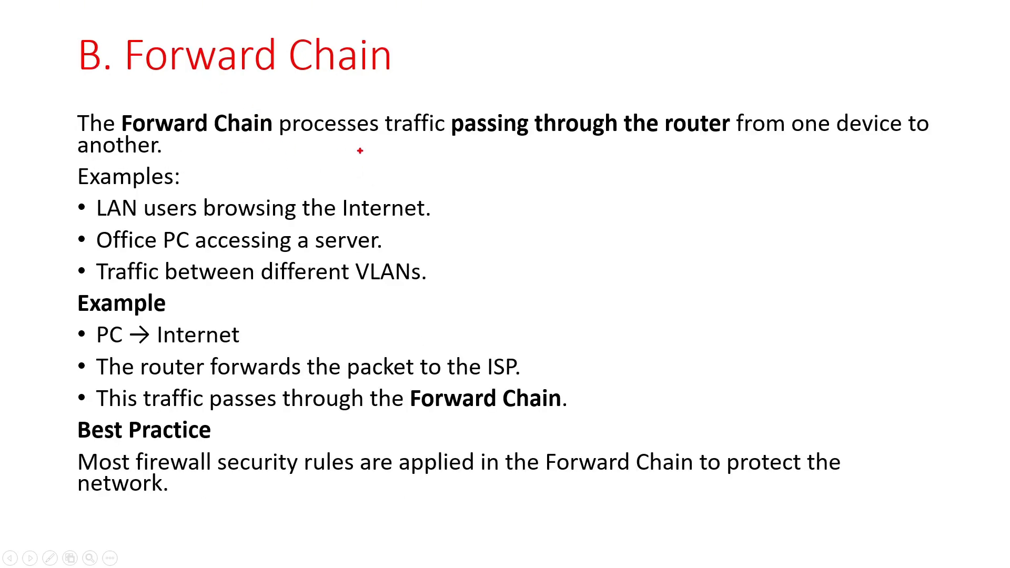
Underline "passing through the router" and the three example phrases in red ink, and tick the server and VLAN examples
drag(520, 153, 676, 146)
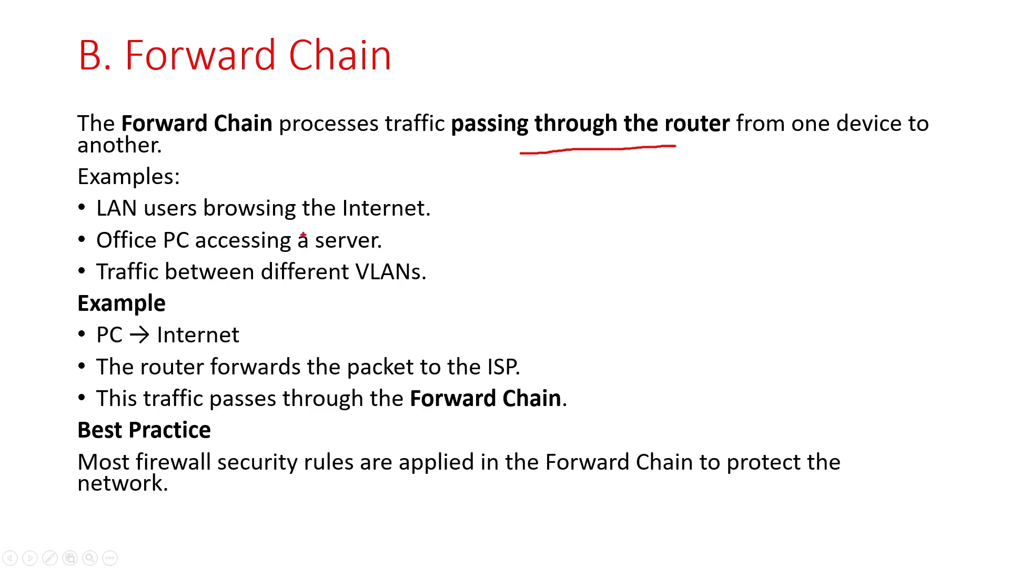
drag(291, 226, 365, 221)
drag(260, 257, 330, 250)
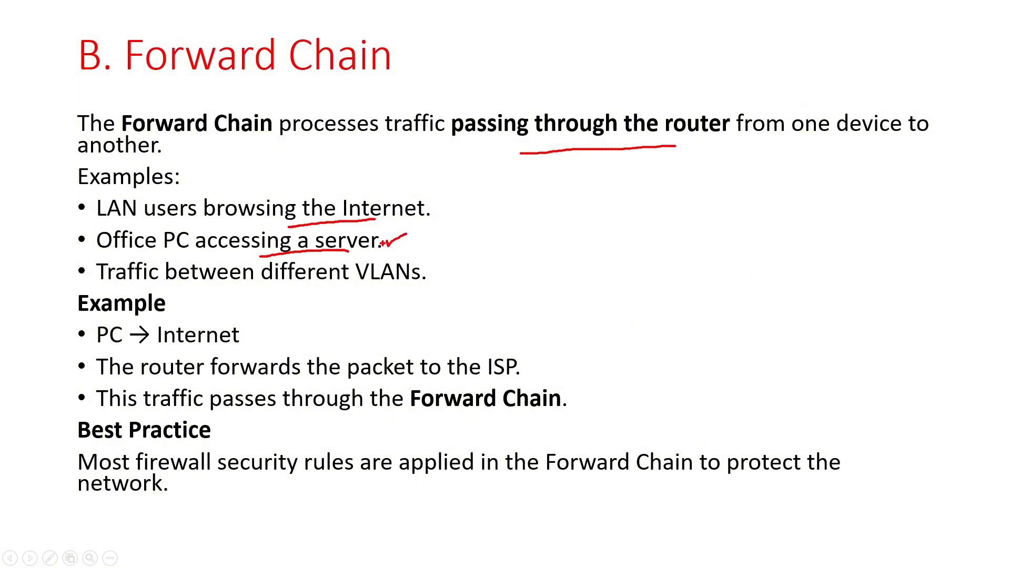
drag(408, 287, 202, 288)
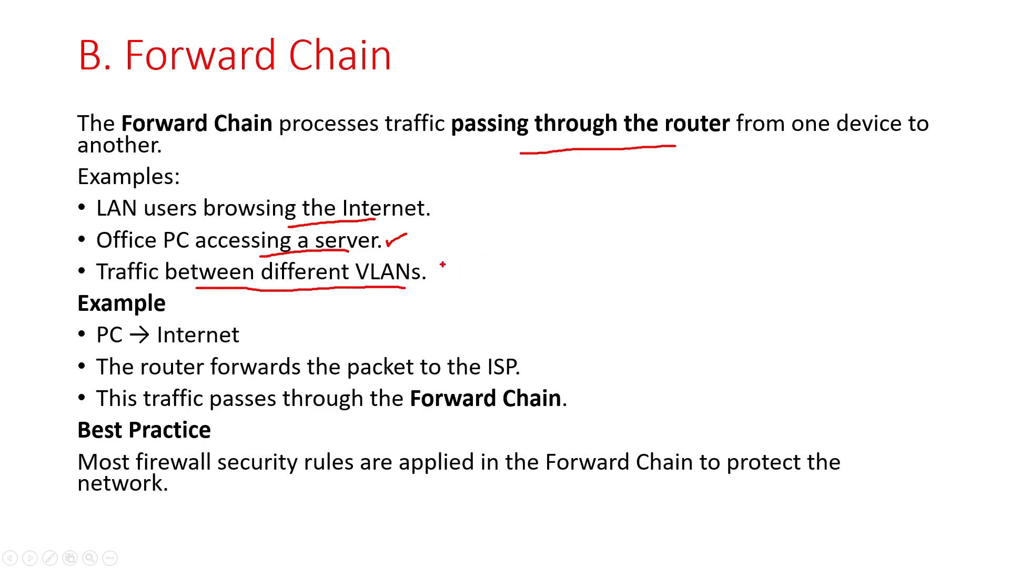
drag(442, 265, 461, 259)
Sketch a router in the blank area beside the examples with one blue arrow entering and two leaving, and erase all ink
drag(634, 225, 695, 225)
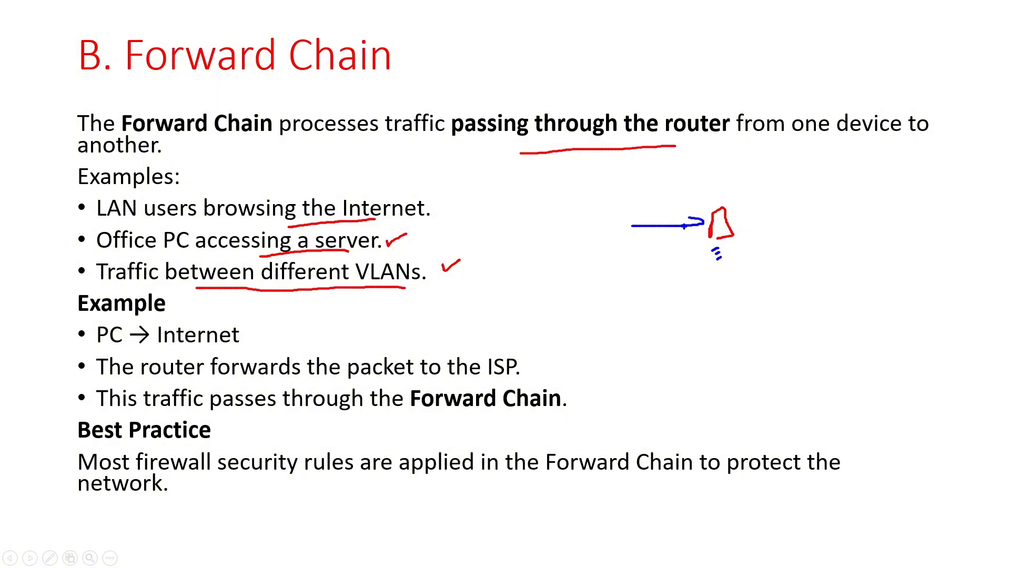
drag(735, 222, 799, 211)
drag(730, 247, 742, 301)
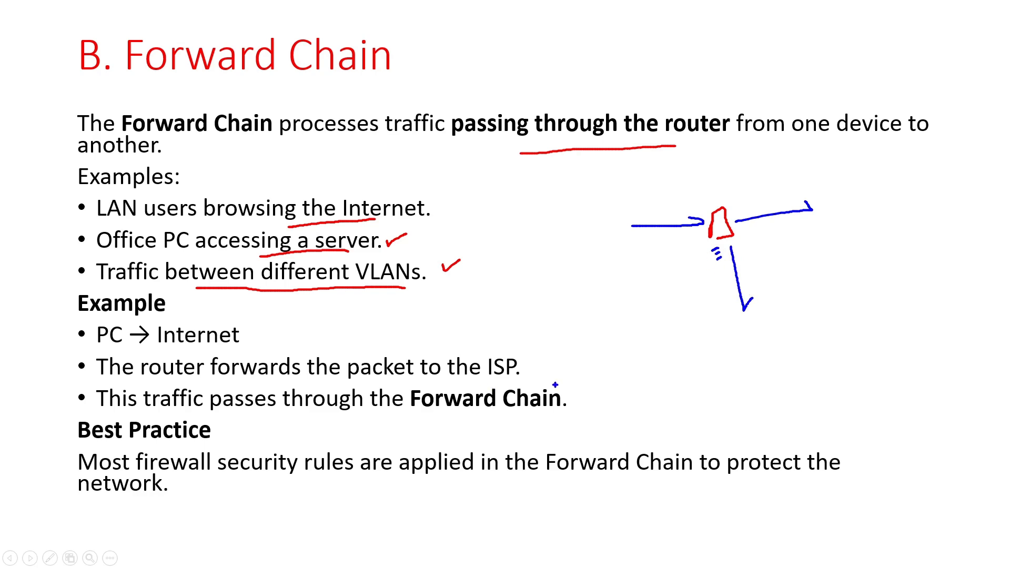
key(e)
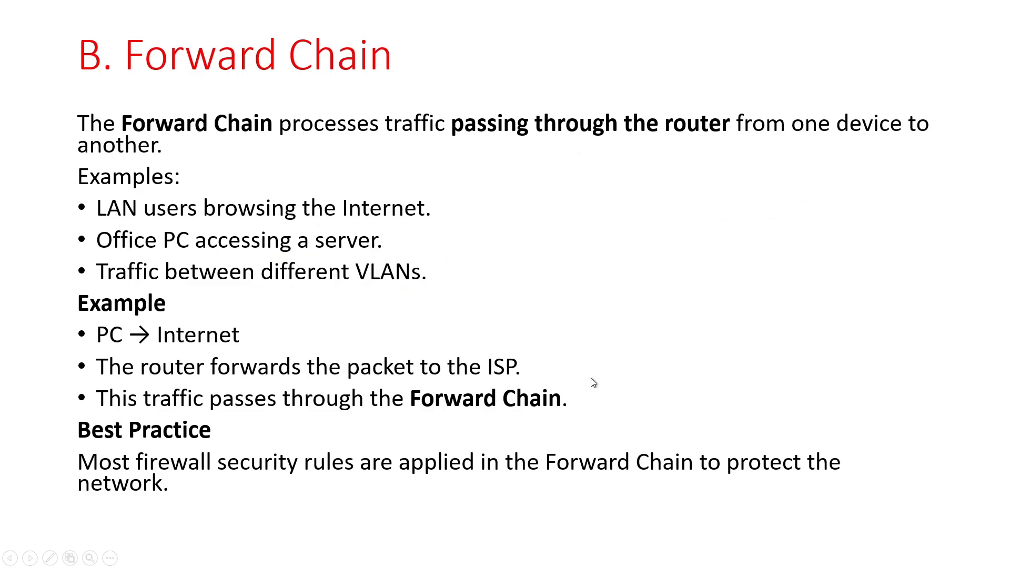
Switch to WinBox and remove the forward-chain drop rule for source address 10.10.50.10
key(alt+Tab)
key(alt+Tab)
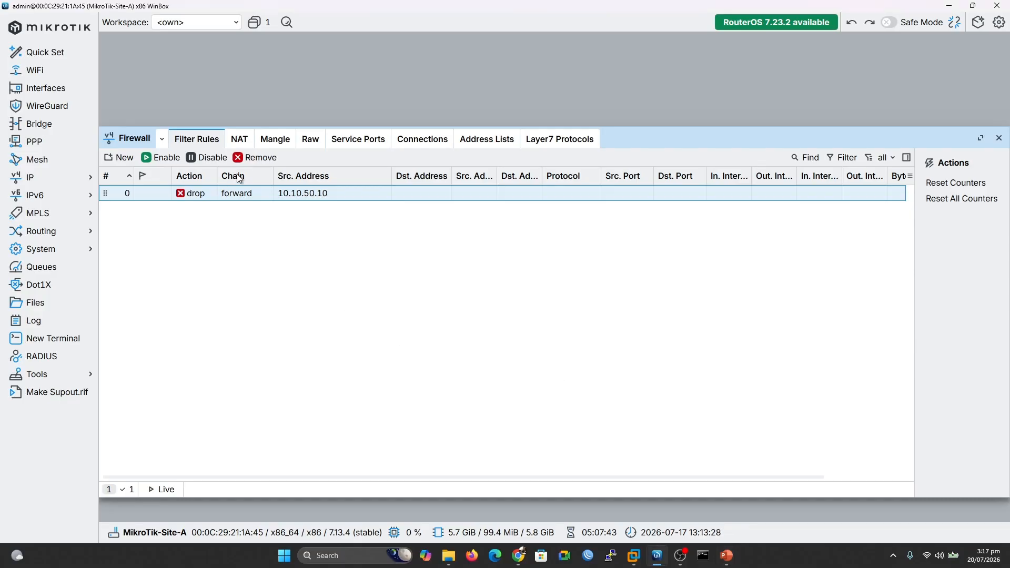
click(256, 157)
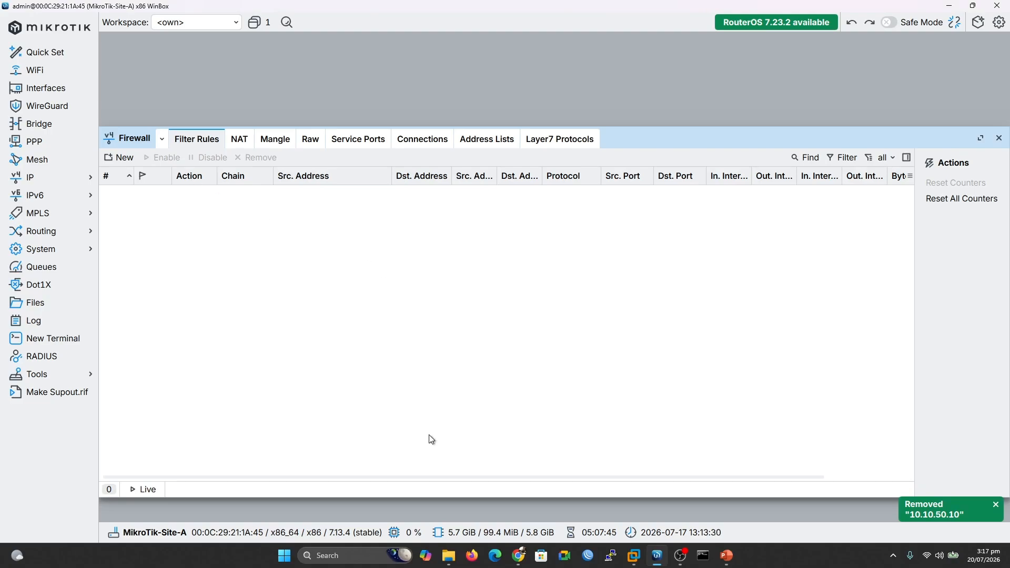
click(634, 555)
click(605, 513)
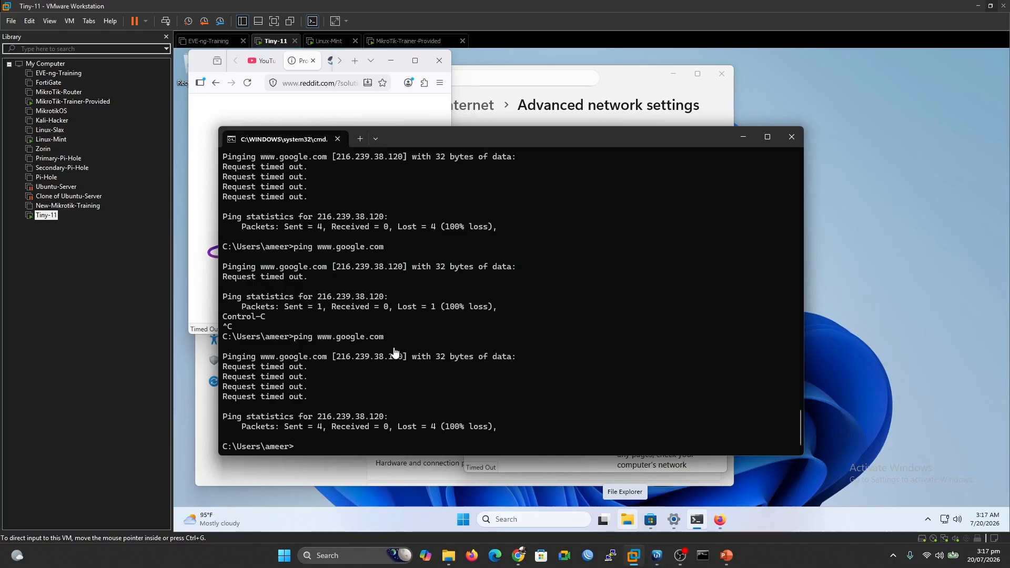
key(Up)
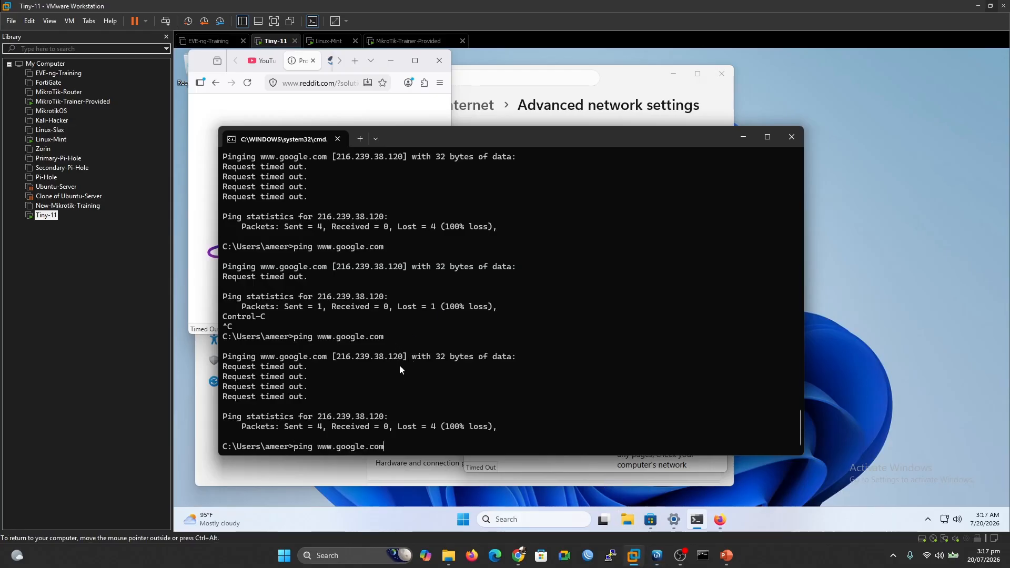
key(Return)
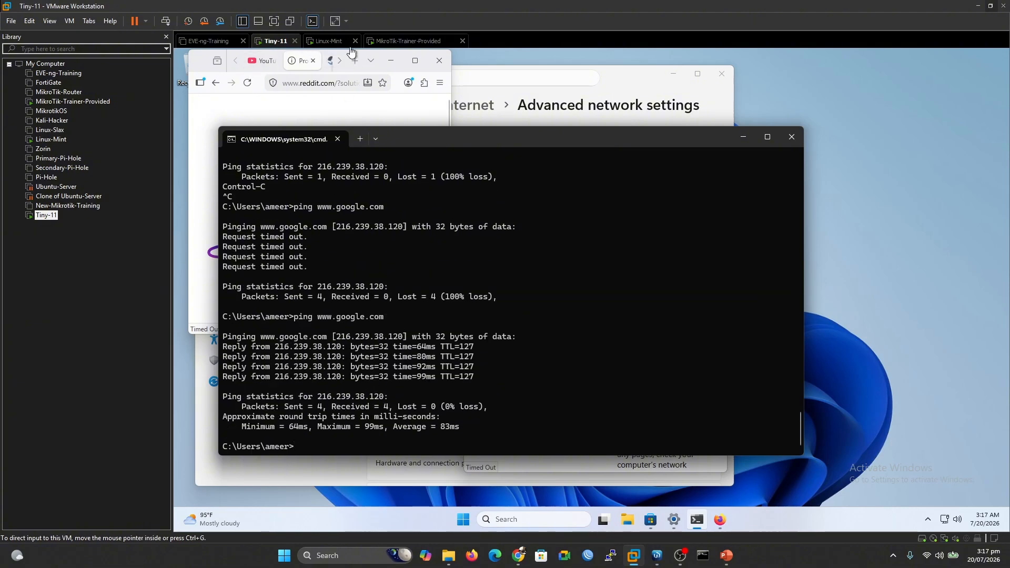
Open the Linux-Mint virtual machine and ping google.com from its terminal
click(329, 41)
click(351, 280)
key(Up)
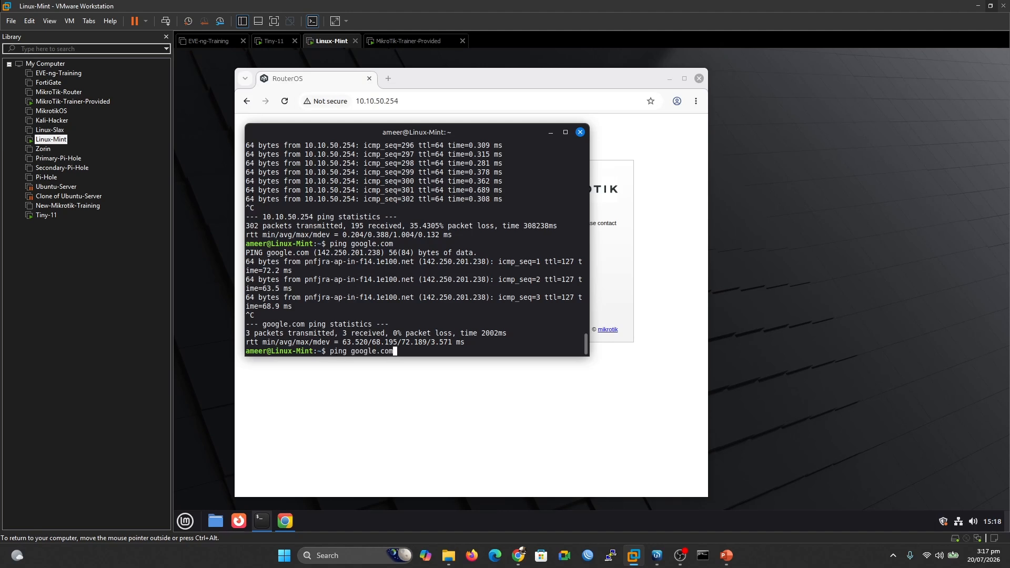
key(Return)
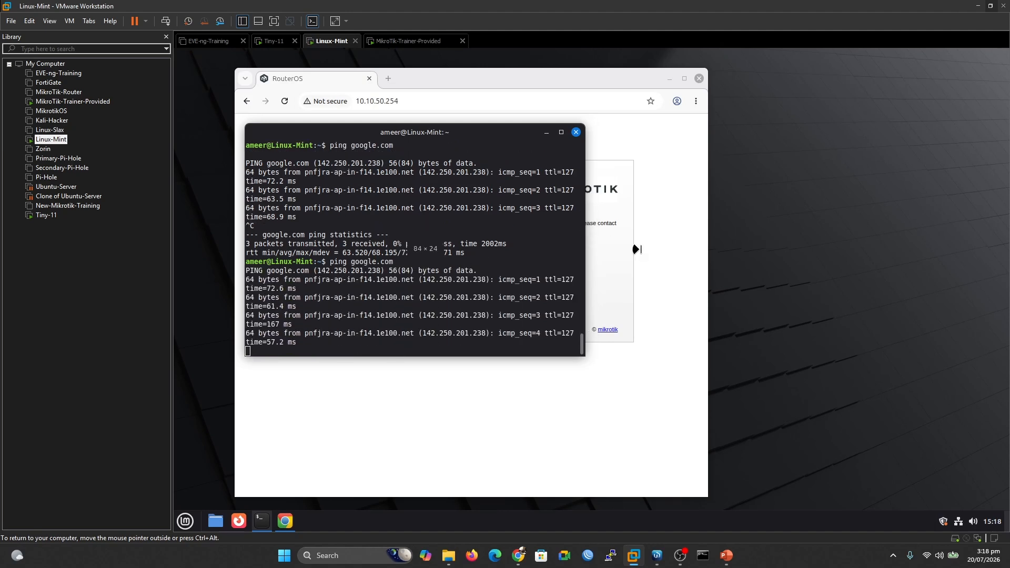
Widen the Linux-Mint terminal window, stop its running ping and return to the Tiny-11 virtual machine
drag(588, 232, 735, 262)
key(ctrl+c)
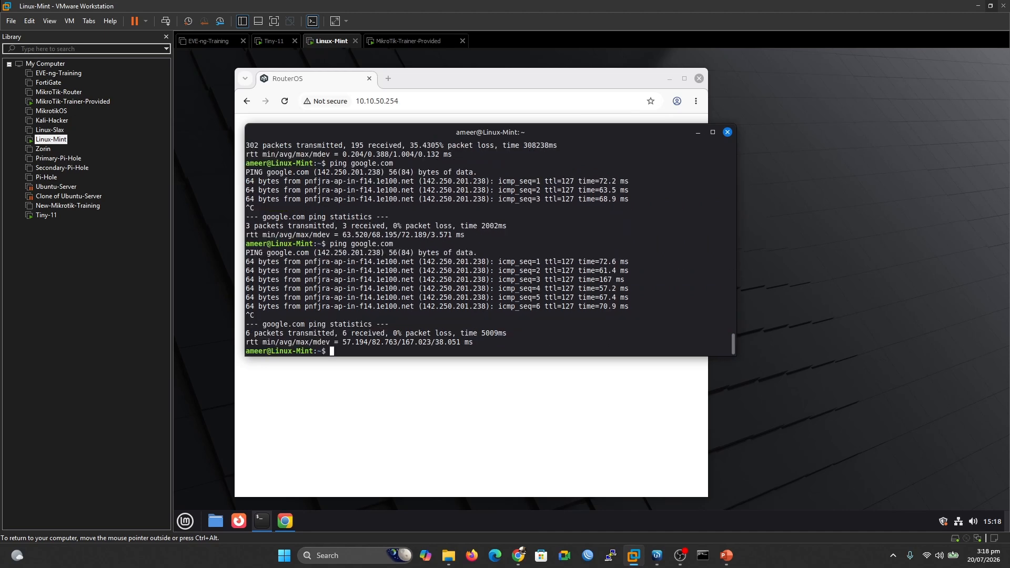
click(263, 44)
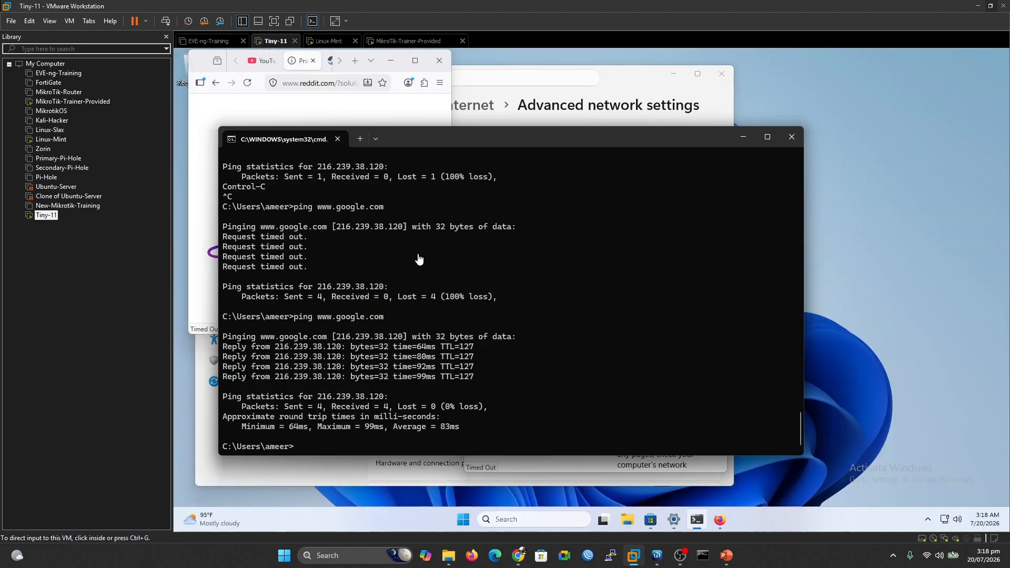
Switch to WinBox and add a forward-chain firewall rule that drops traffic from source address 10.10.50.10
click(658, 557)
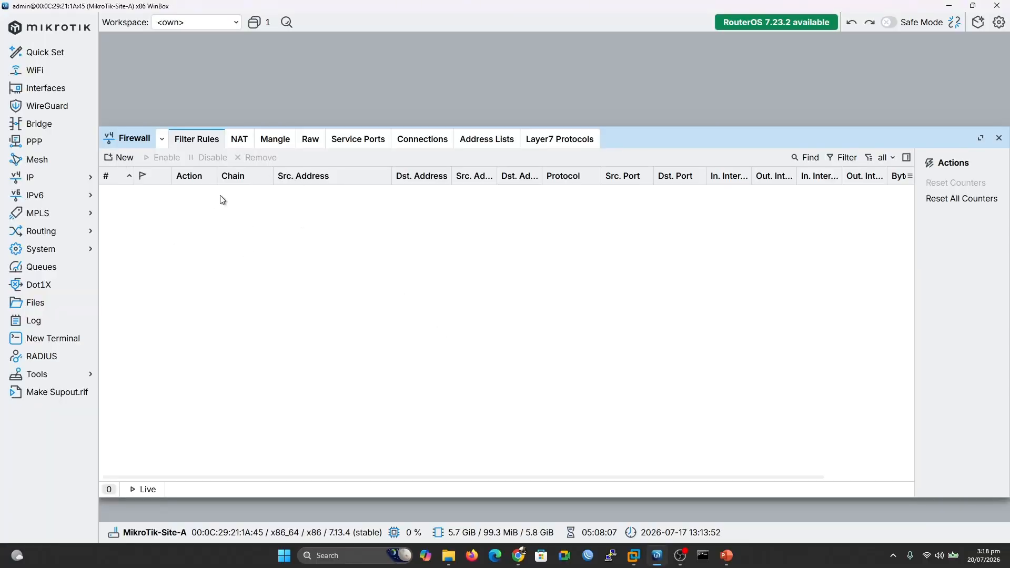
click(115, 166)
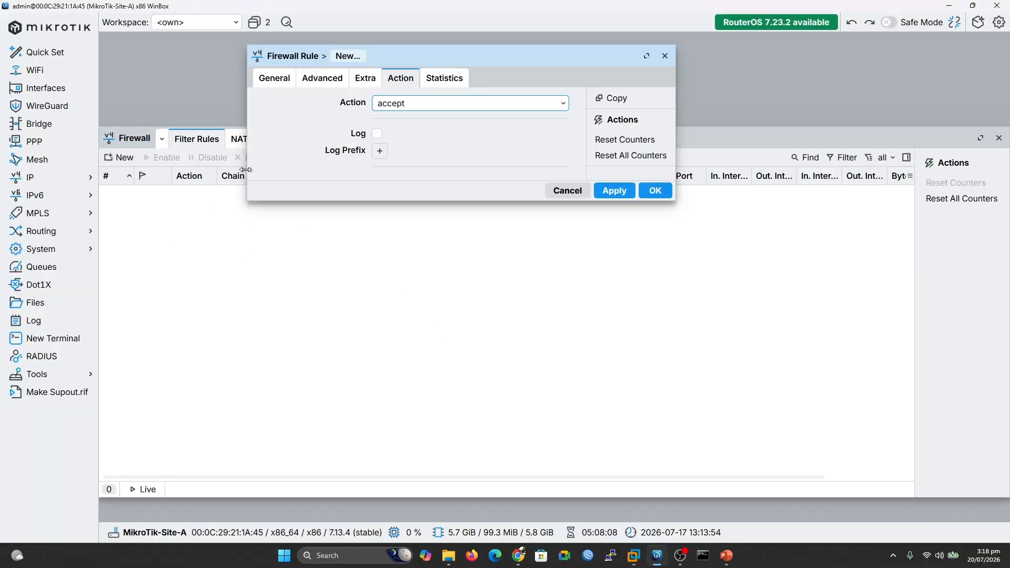
click(273, 78)
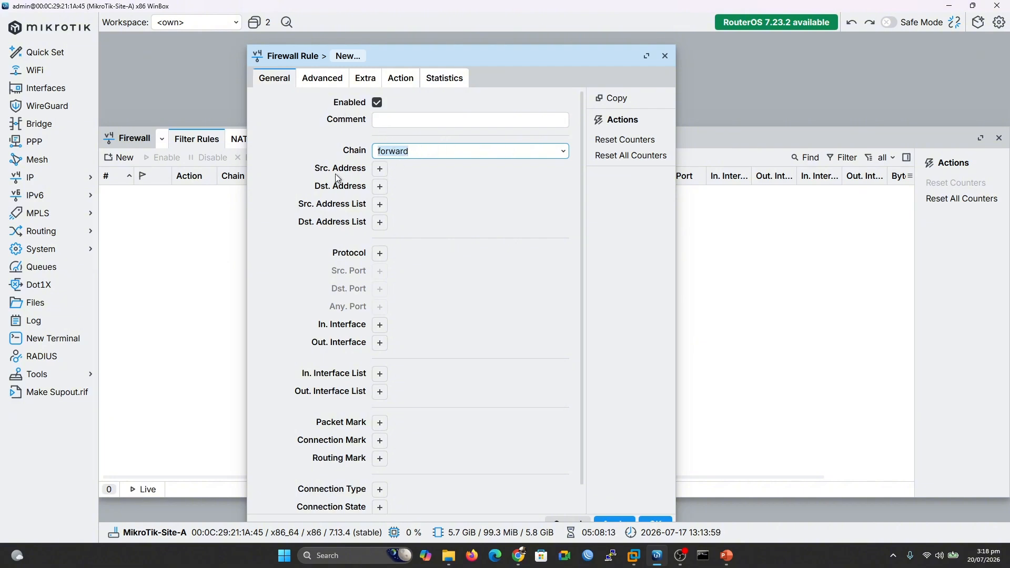
click(390, 172)
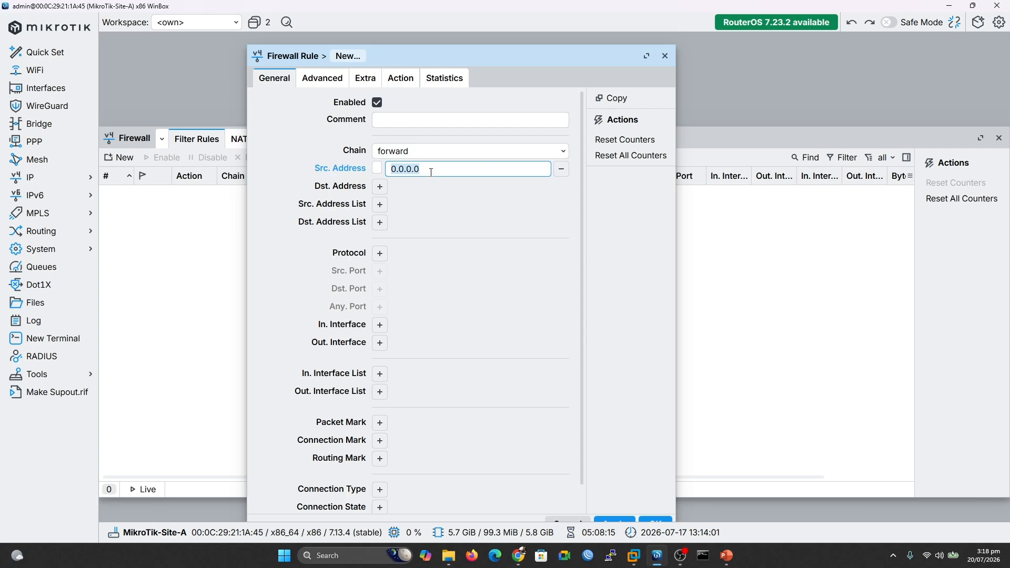
text(10.10.50.)
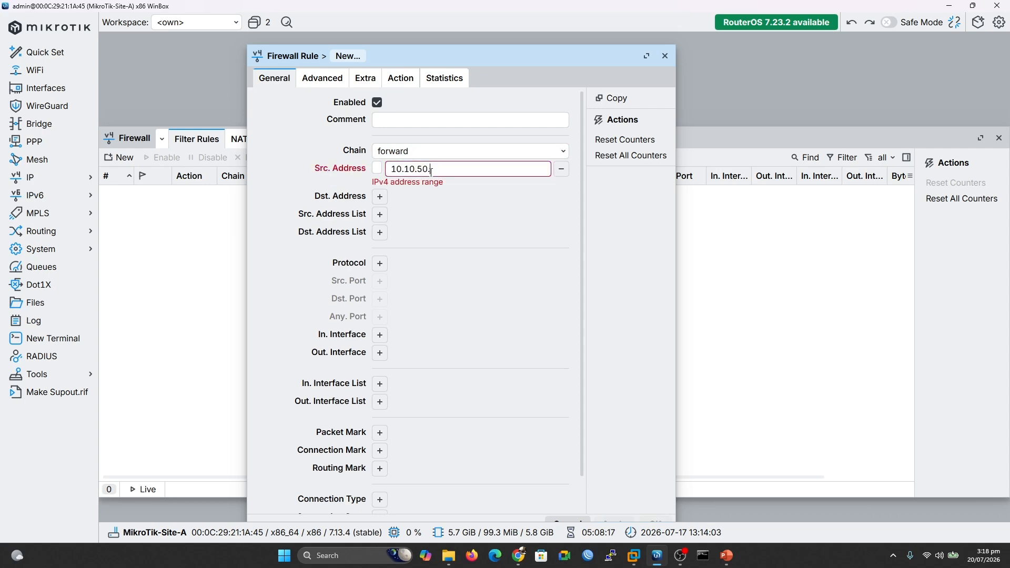
text(10)
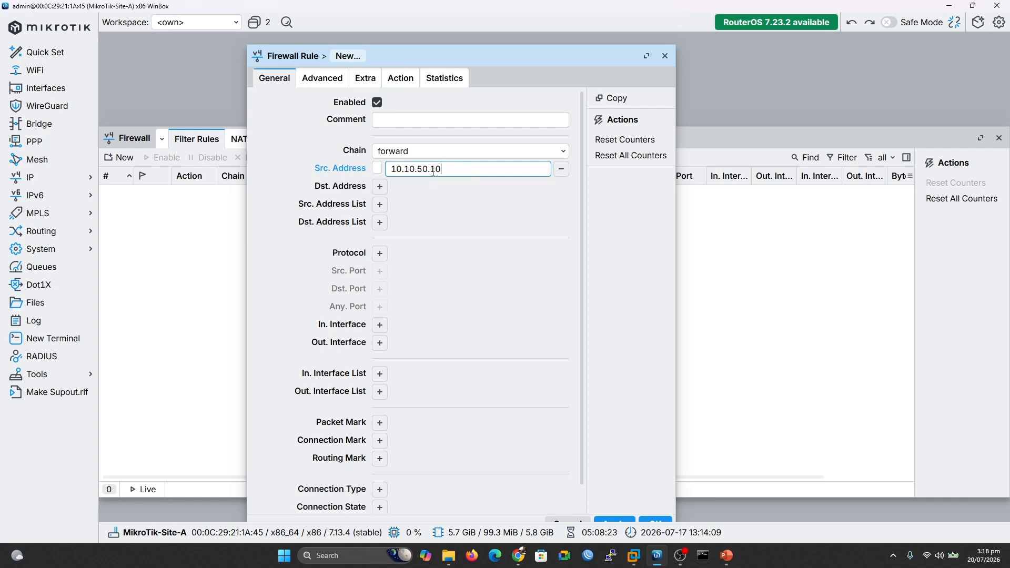
click(403, 82)
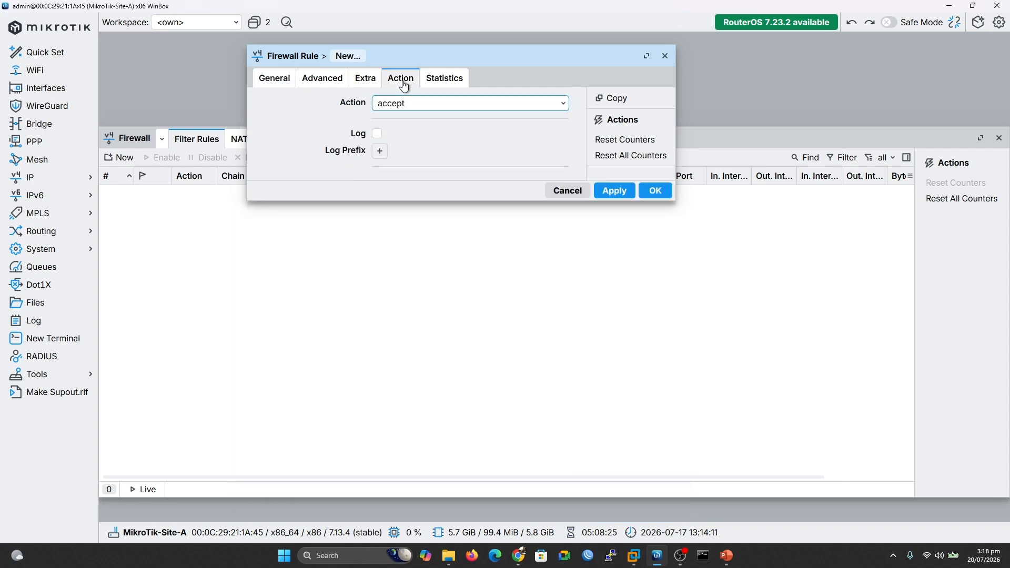
click(411, 110)
click(388, 165)
click(614, 191)
click(655, 190)
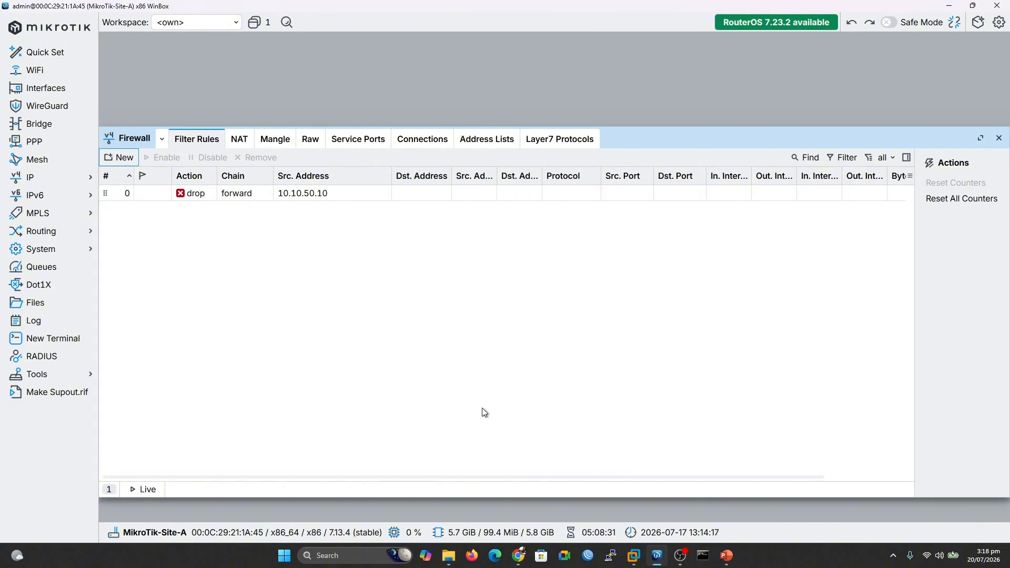
click(633, 555)
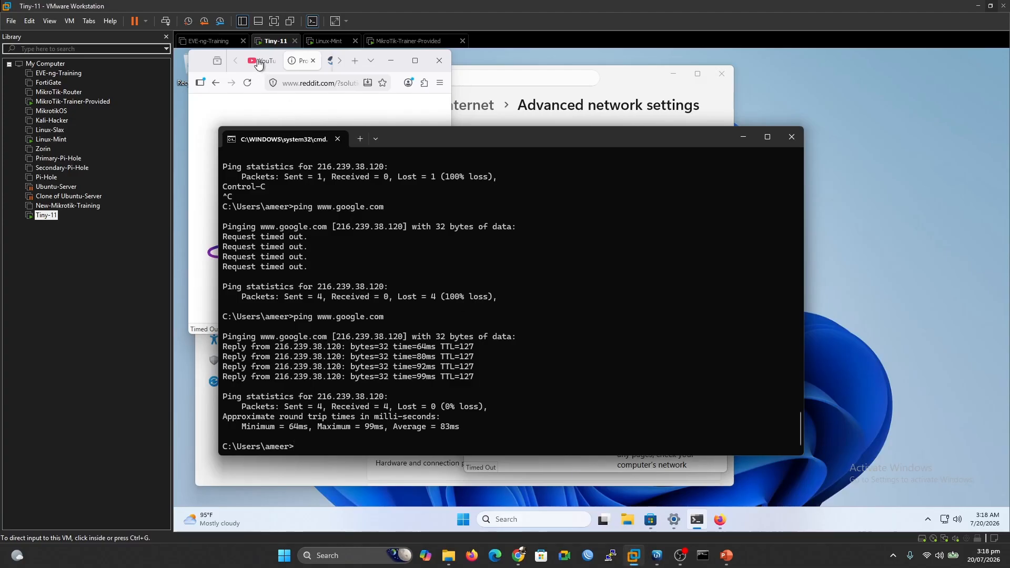
click(421, 375)
key(Up)
key(Return)
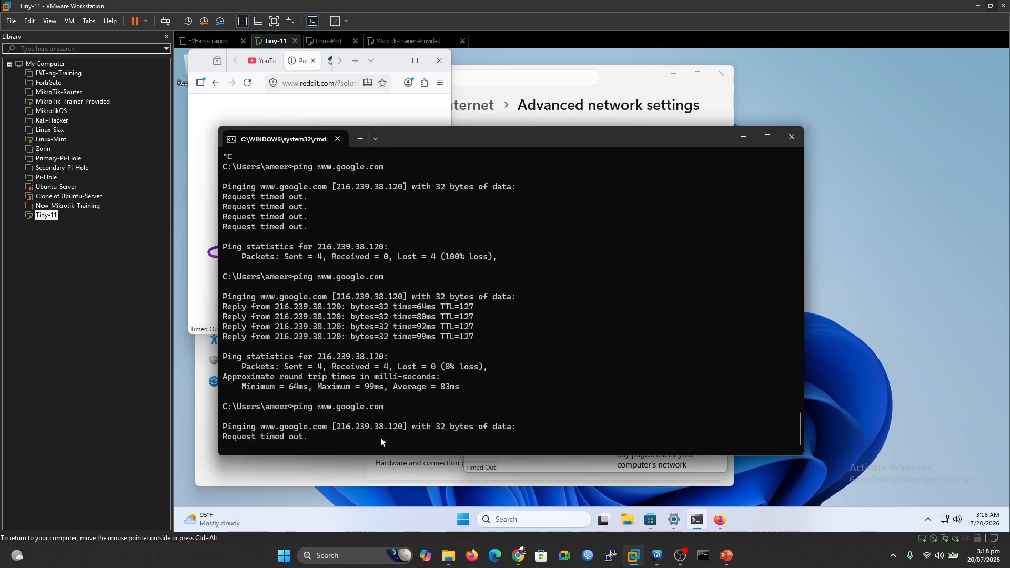
Open the Linux-Mint virtual machine, ping google.com from its terminal and stop the ping after a few replies
click(328, 43)
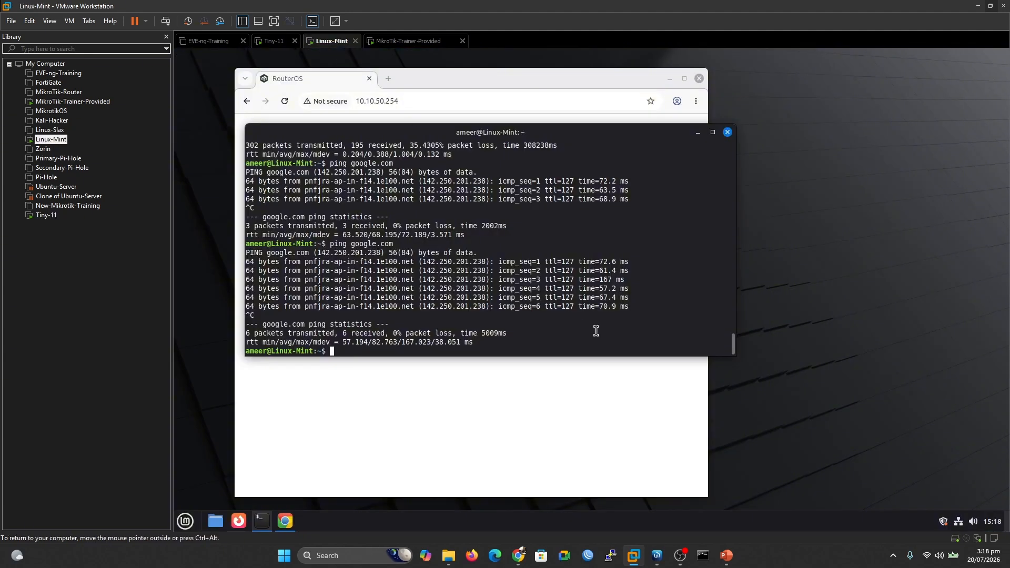
key(Up)
key(Return)
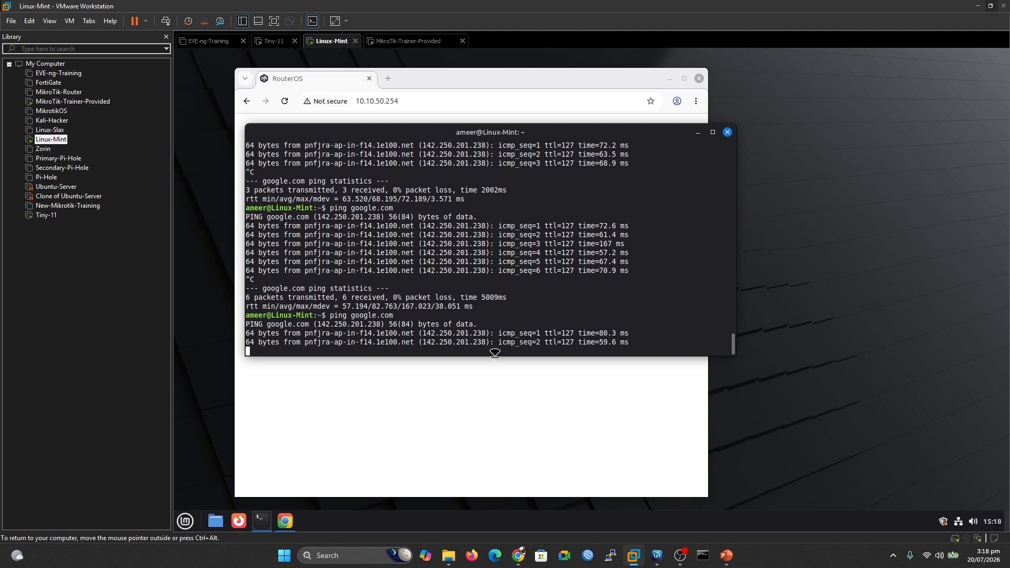
key(ctrl+c)
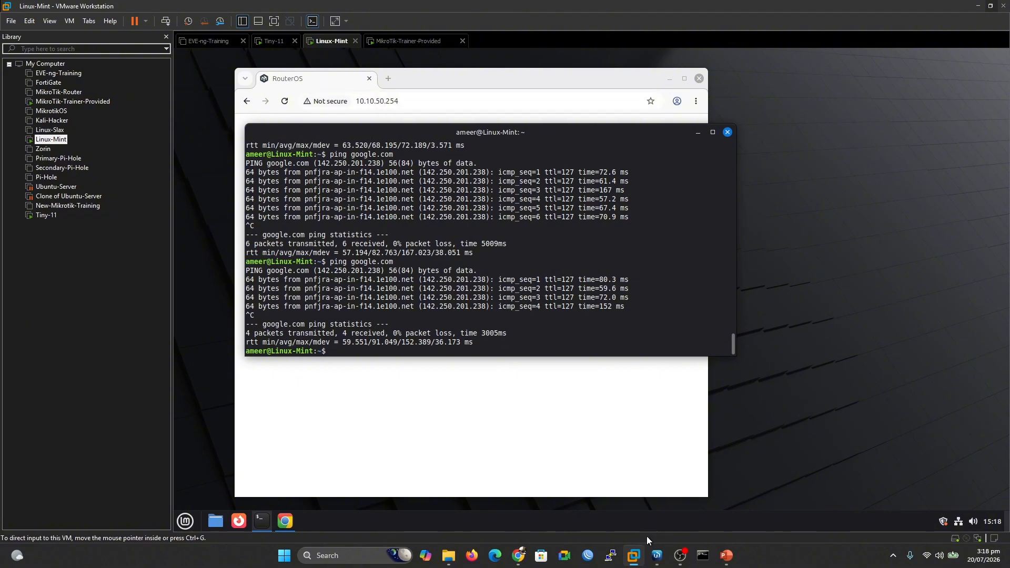
Switch to WinBox and check the byte and packet counters of the forward-chain drop rule
click(657, 555)
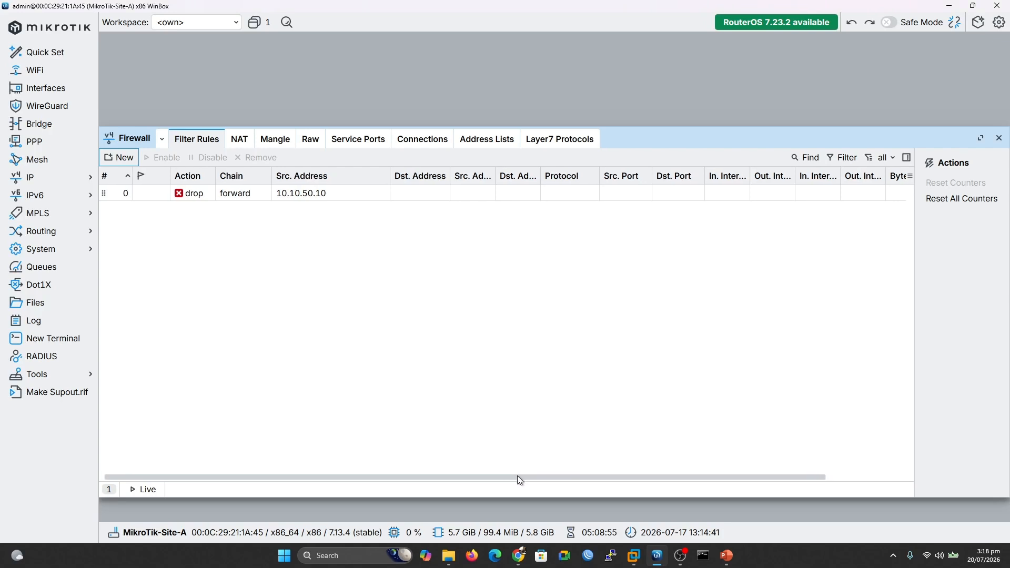
drag(517, 476, 681, 467)
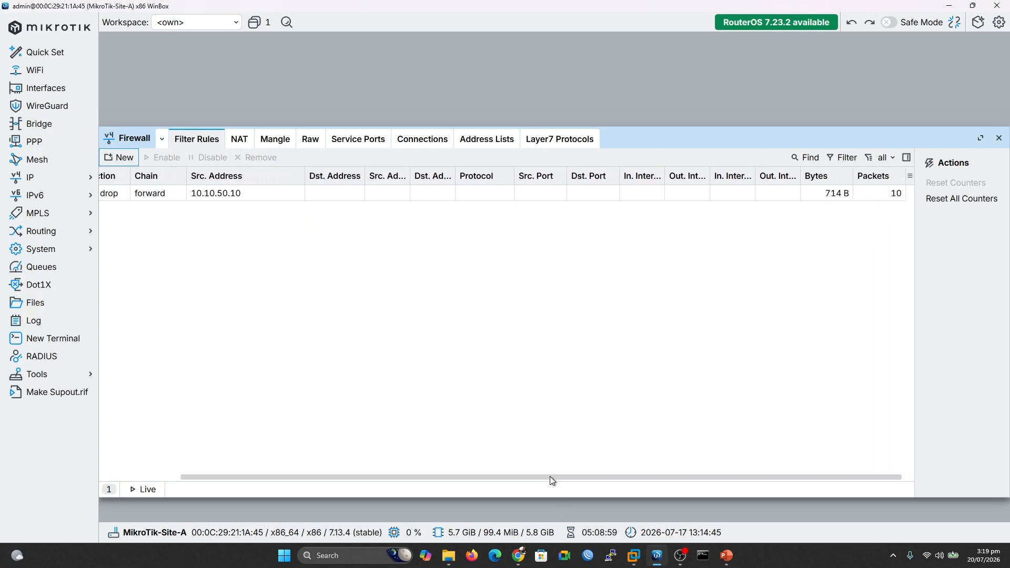
drag(550, 475, 248, 469)
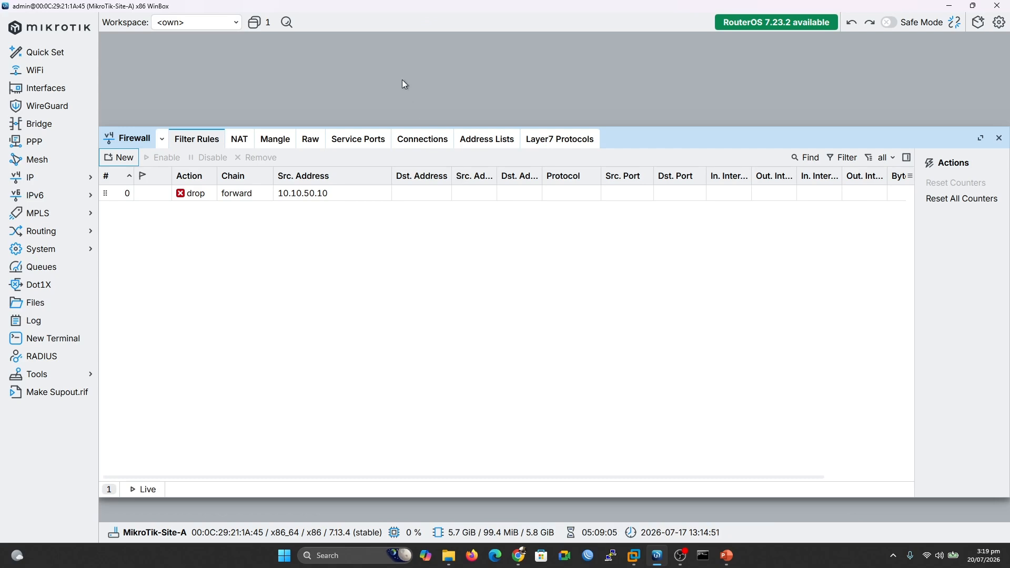
Arrange VMware Workstation, showing the Tiny-11 virtual machine, and WinBox side by side on the desktop
drag(345, 7, 445, 34)
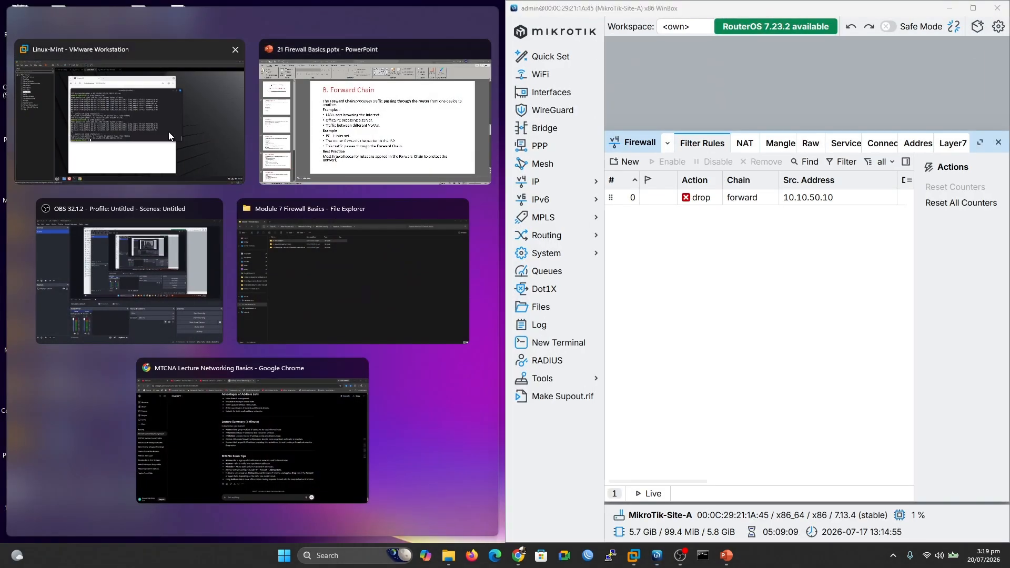
click(143, 128)
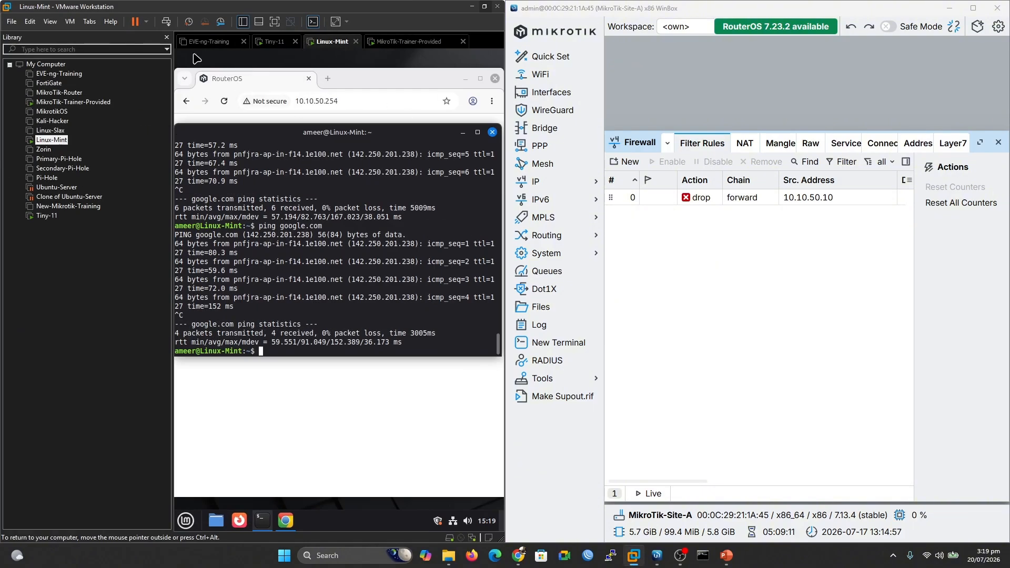
click(268, 46)
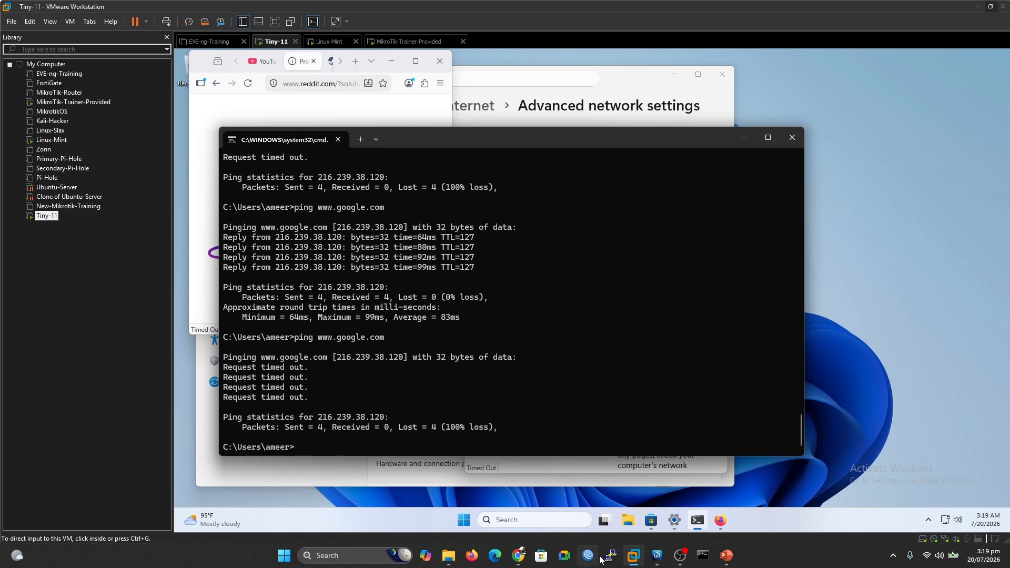
click(657, 558)
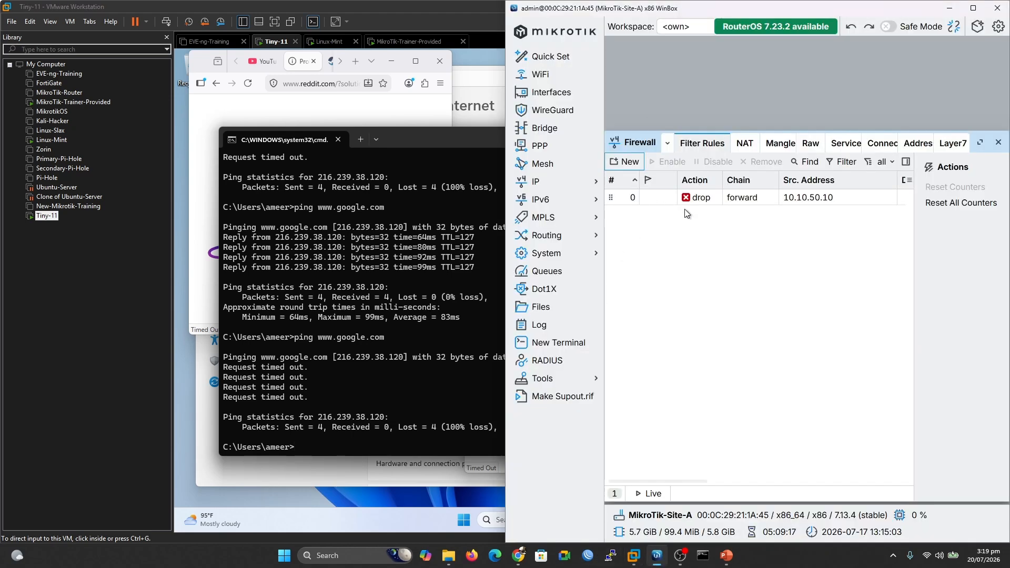
drag(584, 10, 620, 10)
click(430, 327)
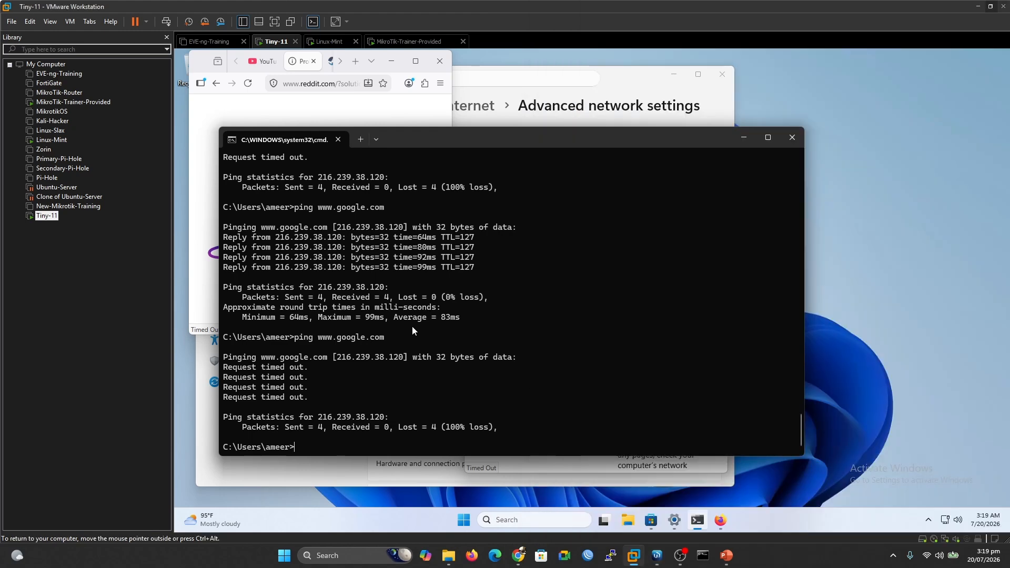
click(658, 556)
drag(644, 3, 432, 37)
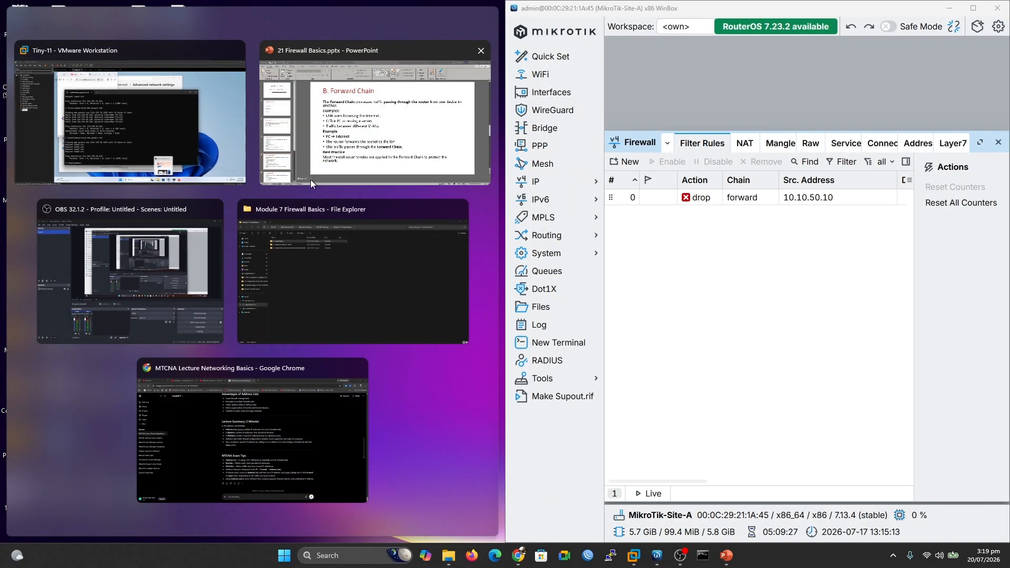
click(210, 158)
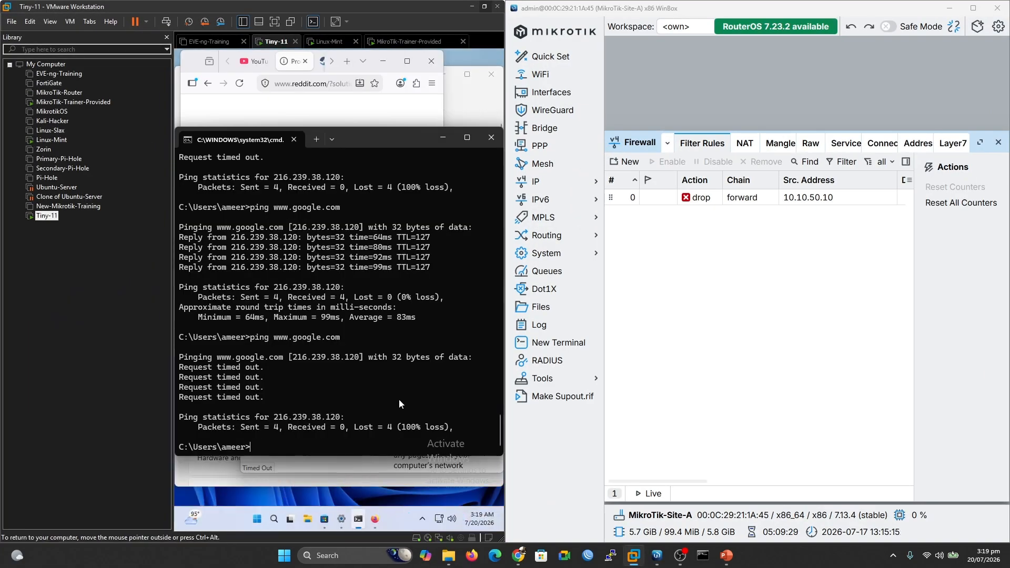
key(Up)
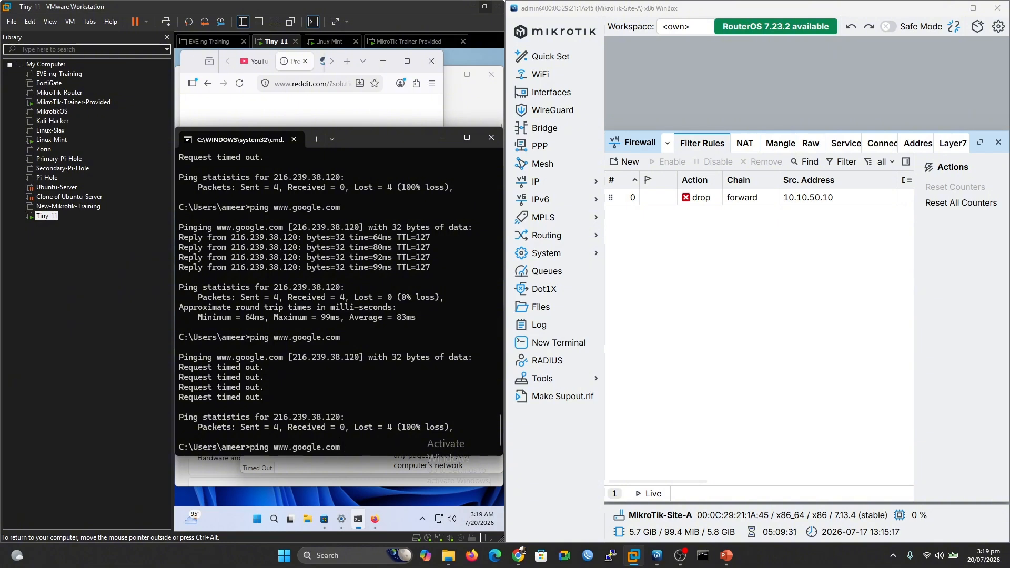
text(-t)
key(Return)
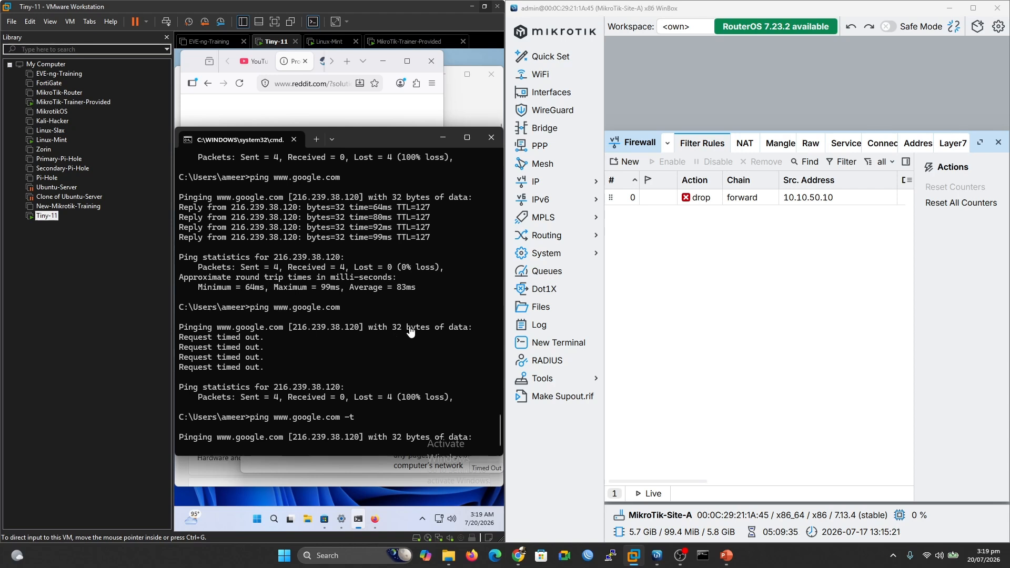
Disable the forward-chain drop rule for 10.10.50.10 while the ping runs, and enable it again
click(711, 199)
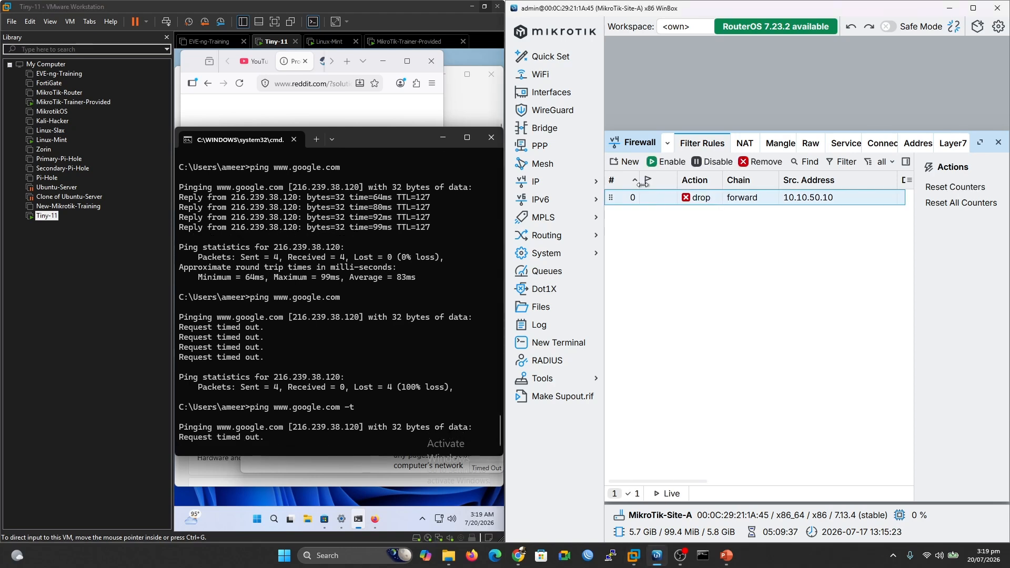
click(711, 163)
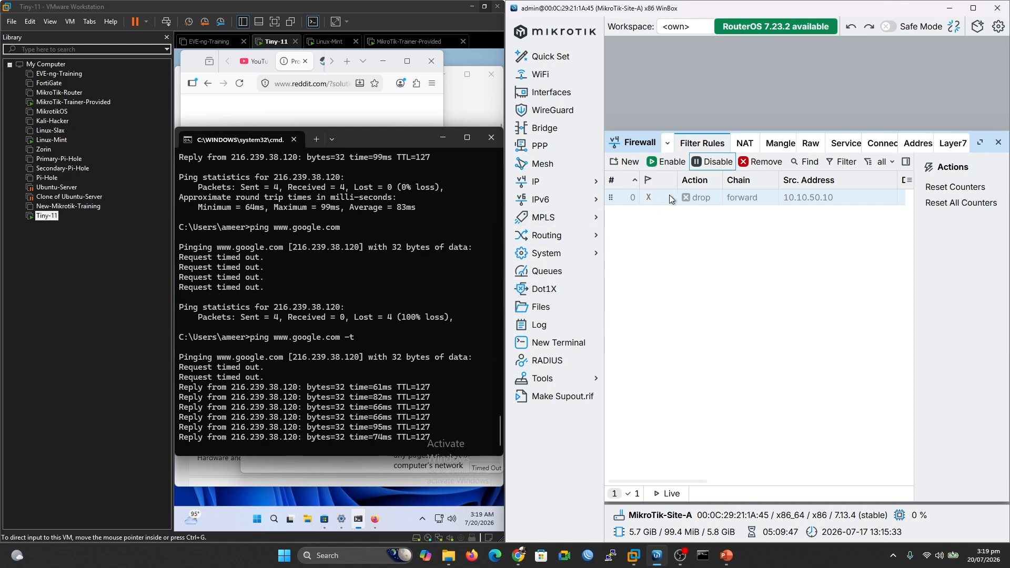
click(667, 162)
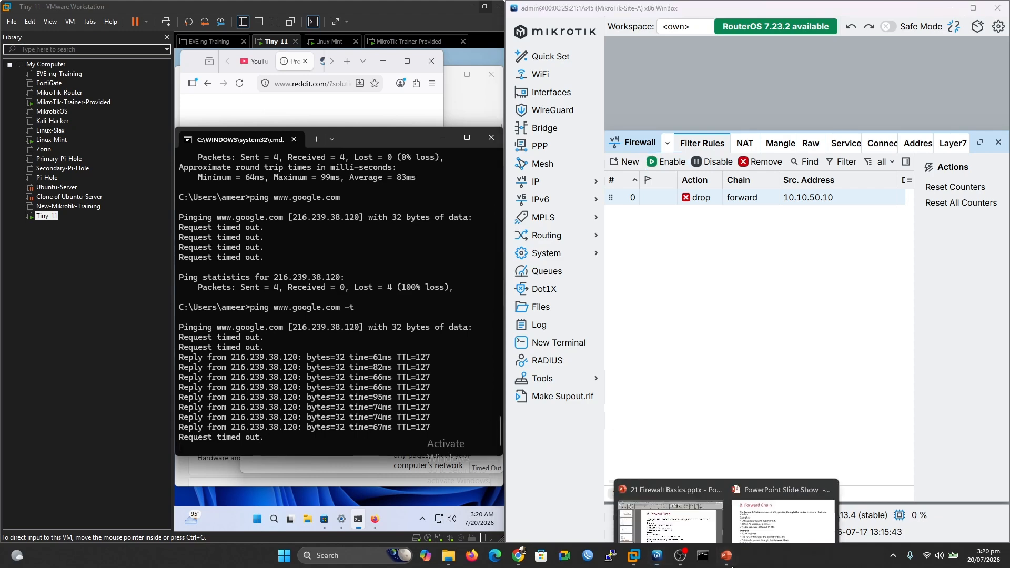
Switch to the PowerPoint slide show, sketch a router with blue lines entering and leaving beside the examples, and advance to the Output Chain slide
click(769, 500)
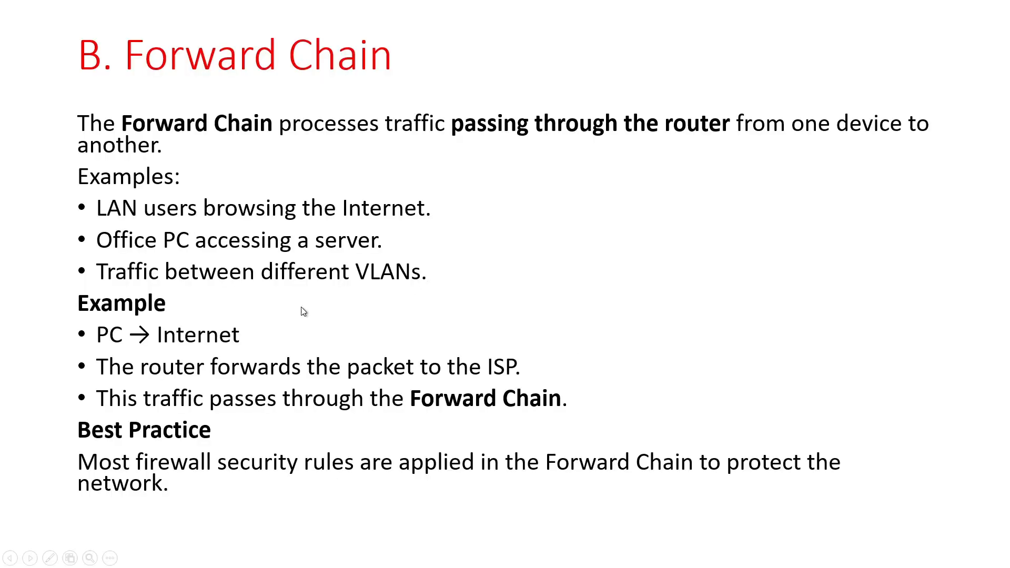
key(ctrl+p)
mouse_move(560, 256)
mouse_down()
mouse_move(639, 255)
mouse_move(657, 281)
mouse_up()
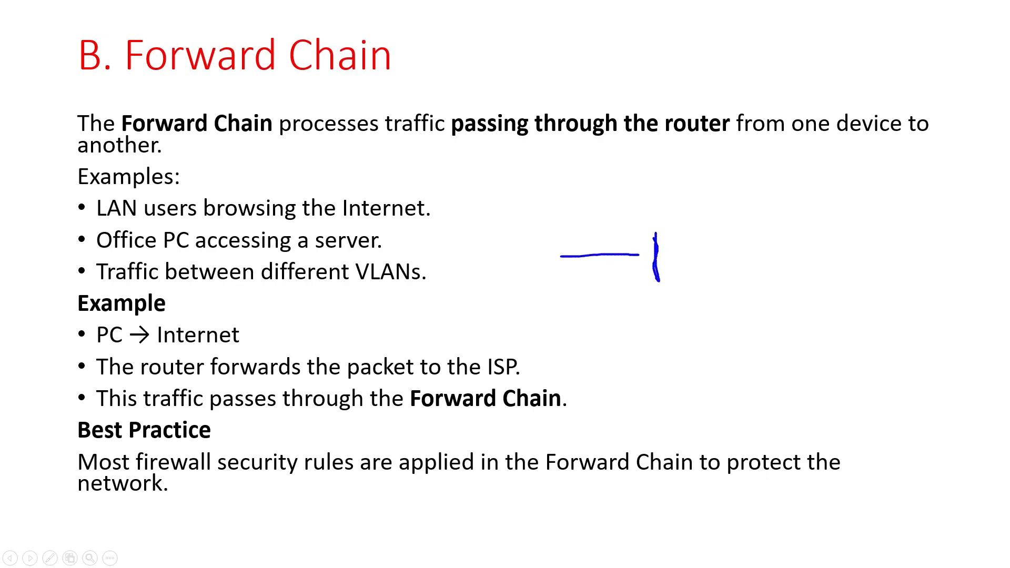
mouse_move(665, 221)
mouse_down()
mouse_move(684, 213)
mouse_move(692, 269)
mouse_move(665, 280)
mouse_move(652, 243)
mouse_move(721, 214)
mouse_up()
drag(667, 244, 676, 240)
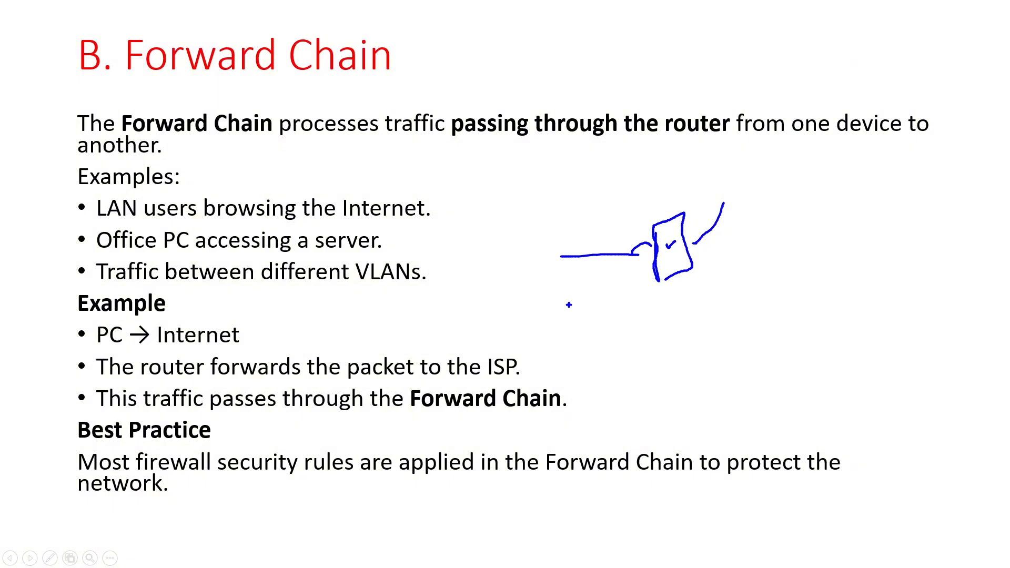
key(Right)
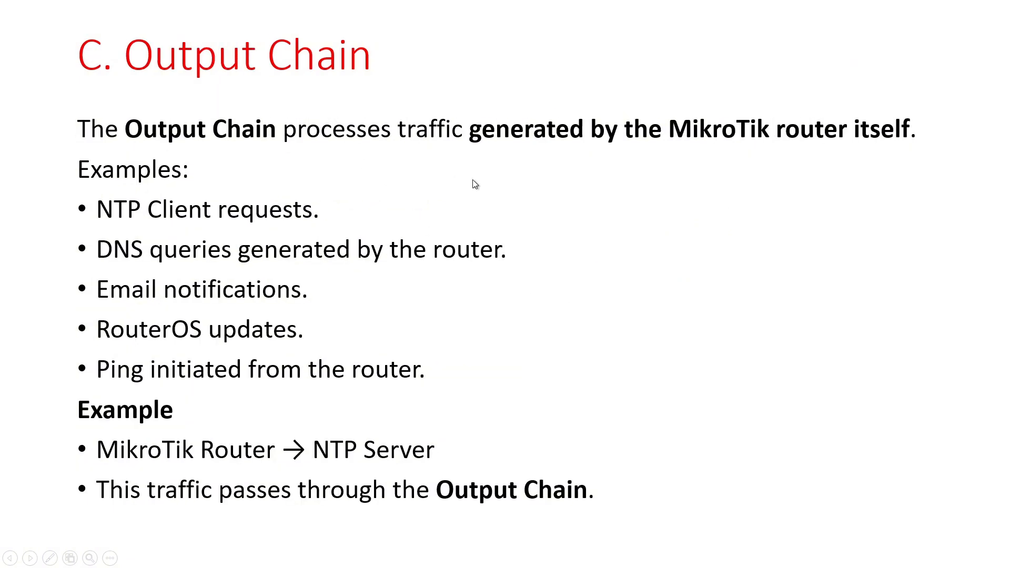